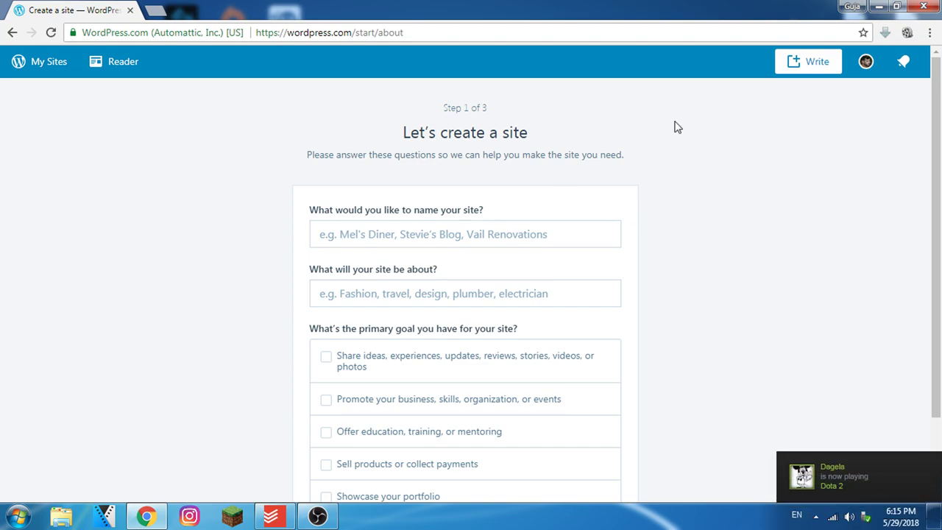
Name the site with the owner's first name plus "'s Blog" and enter "Training, Drawing... E.x" as what it is about
click(460, 239)
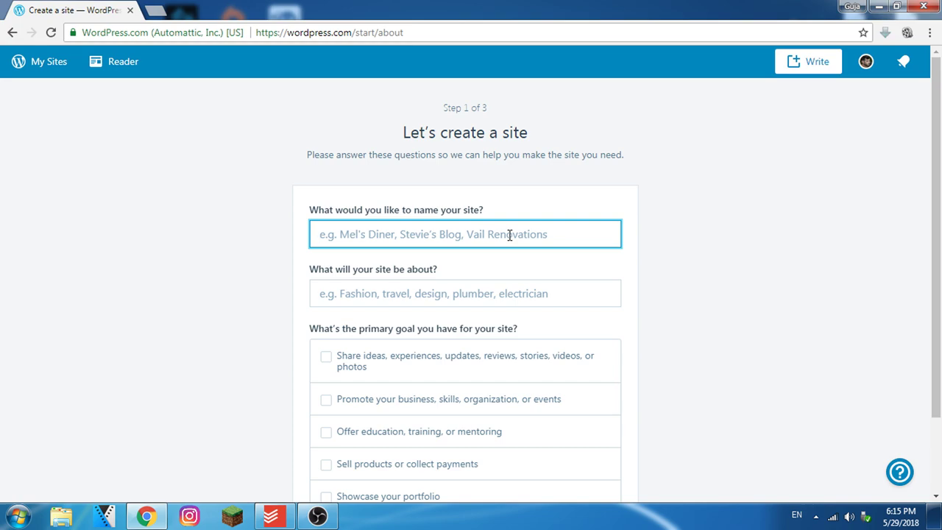
text(guja's Blog)
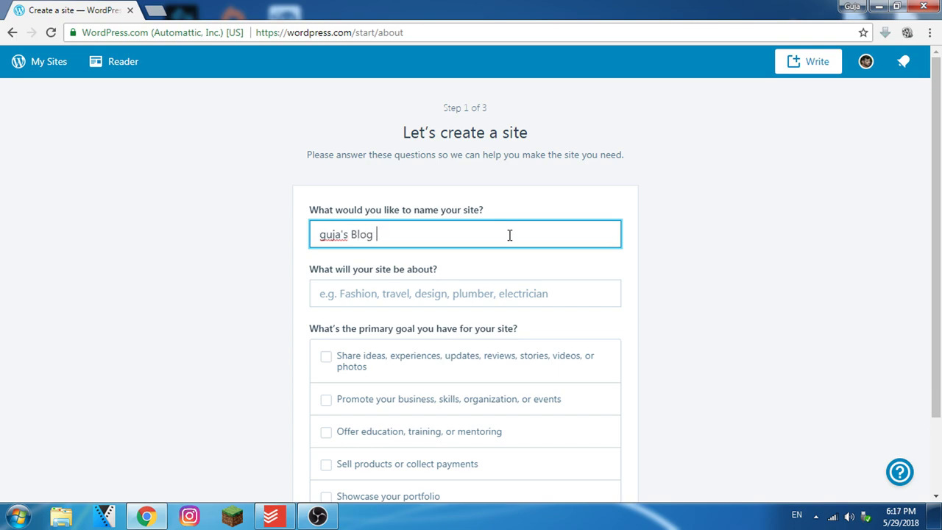
click(516, 292)
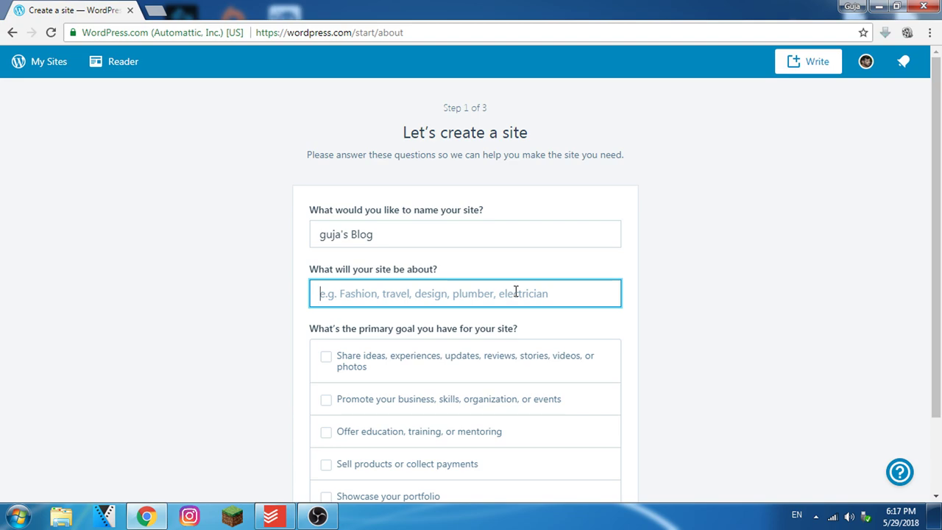
text(Tr)
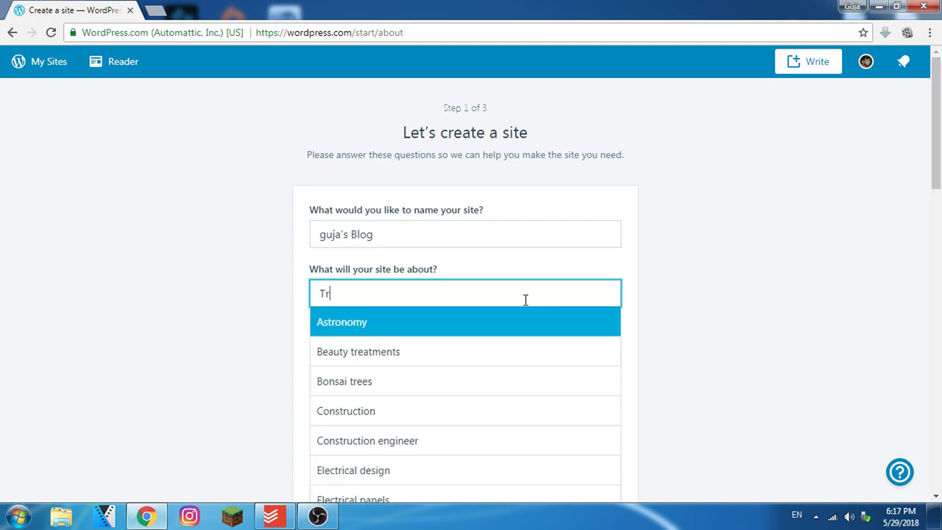
text(aining ,)
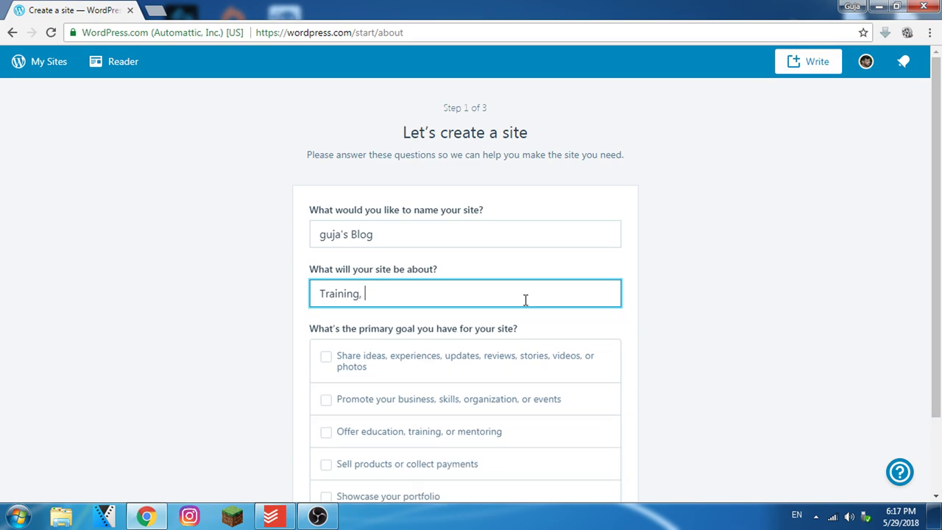
text( Drtawing... E.x)
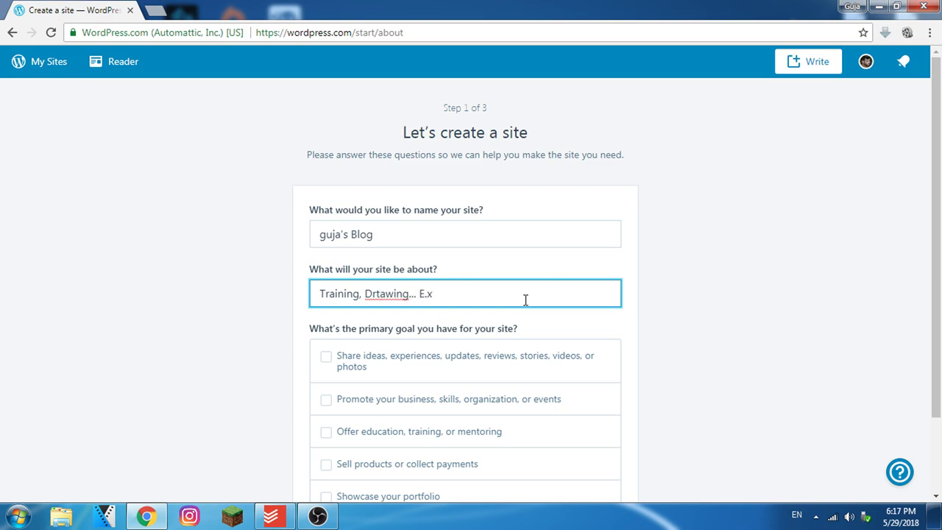
click(386, 294)
click(377, 294)
key(Delete)
Choose "Showcase your portfolio" as the site's primary goal and continue to the address stage
scroll(788, 349, down, 1)
scroll(312, 306, up, 1)
drag(312, 306, 559, 319)
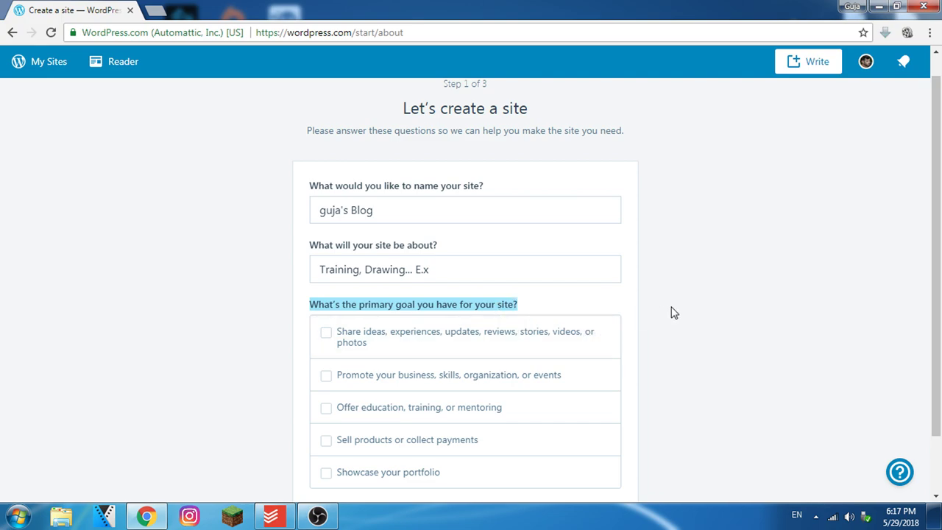
scroll(531, 333, down, 1)
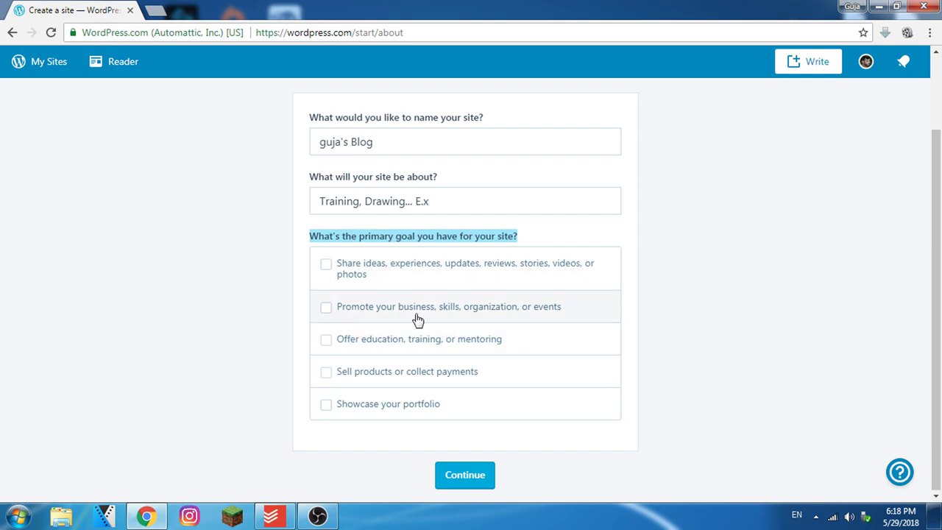
click(392, 420)
click(392, 420)
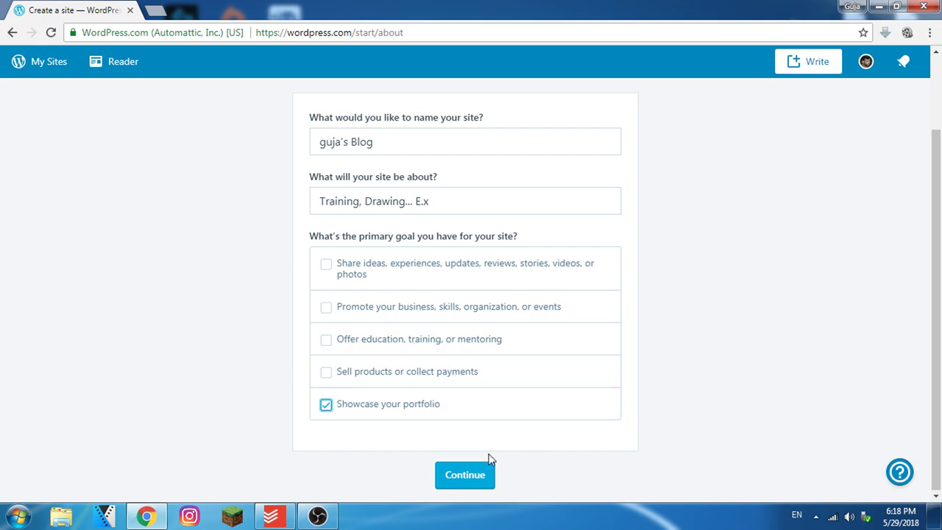
click(471, 478)
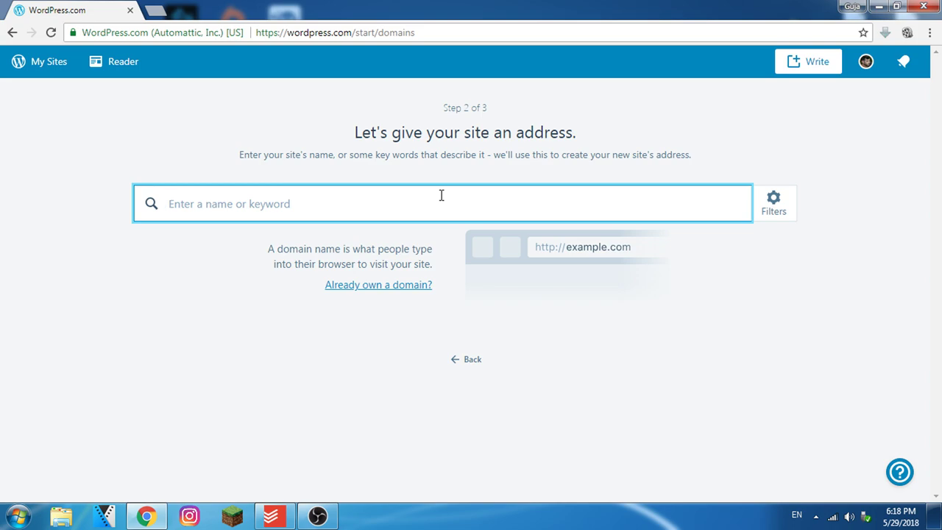
Search for a site address using the blog's name as one word and select the free wordpress.com subdomain
text(guja)
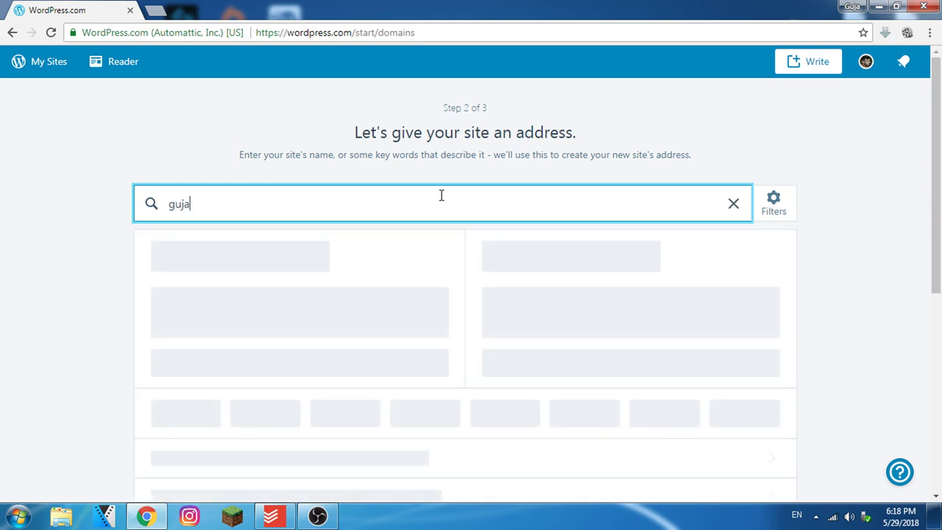
text(sblog)
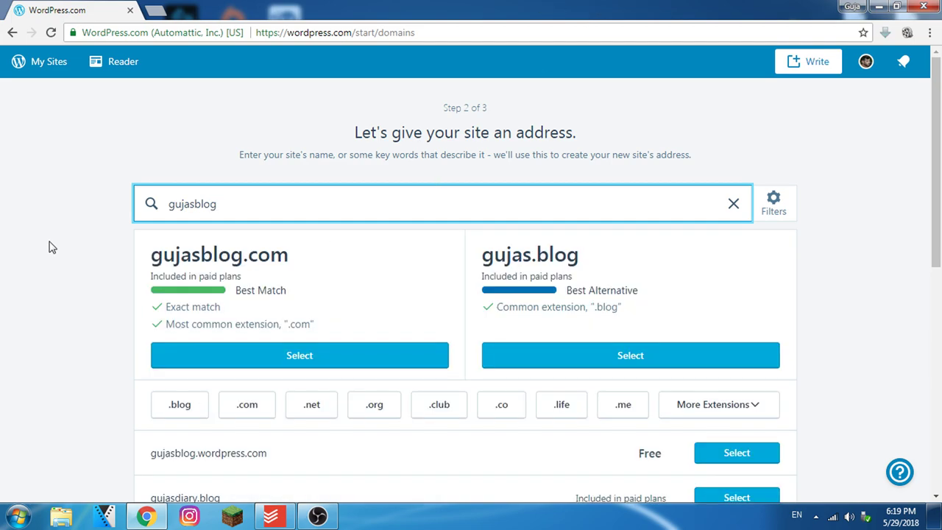
scroll(48, 246, down, 1)
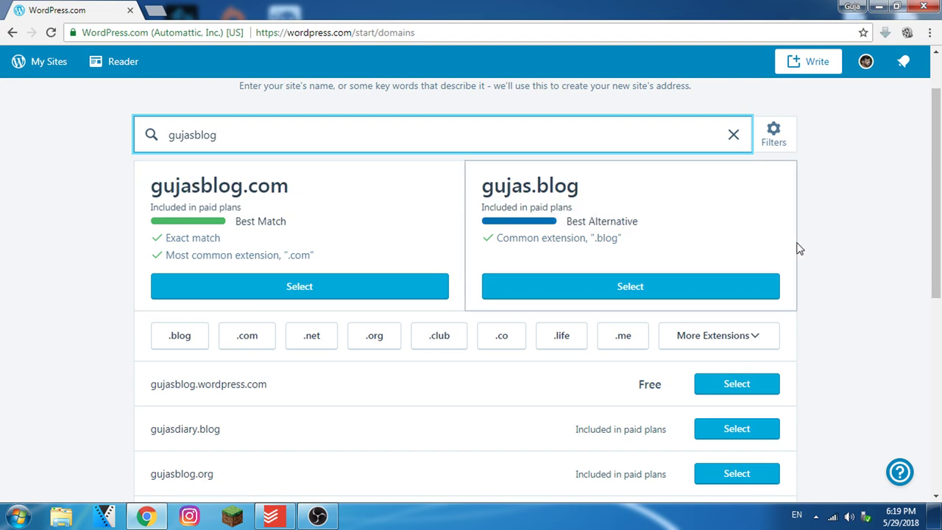
scroll(797, 248, down, 2)
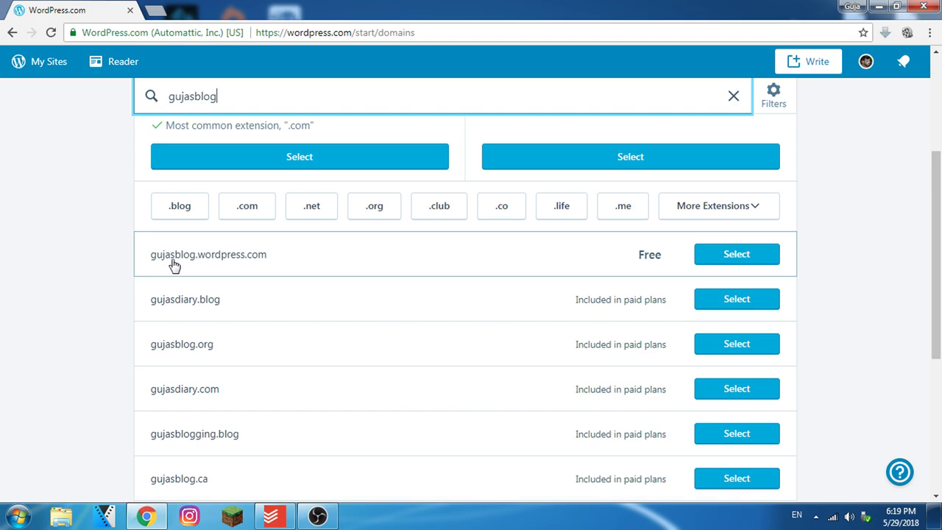
click(739, 259)
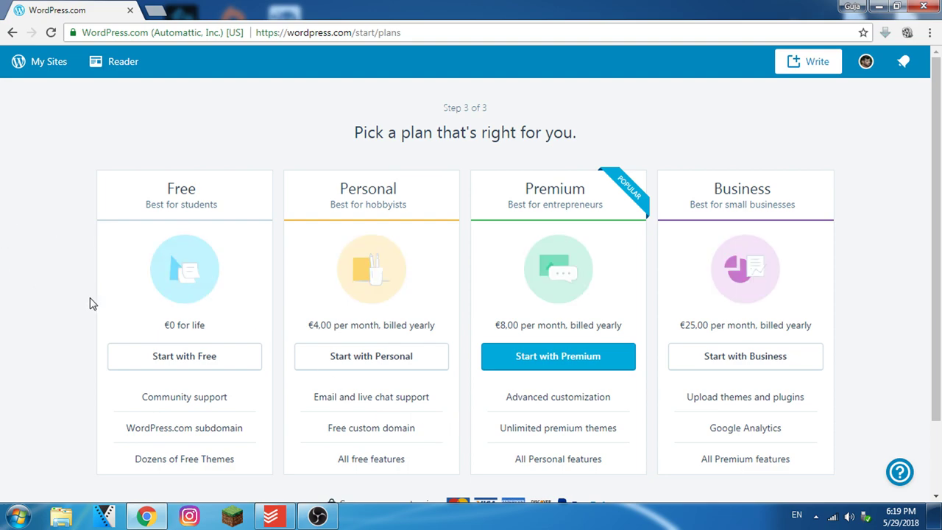
Review the pricing plans and start the site with the Free plan
scroll(95, 302, down, 2)
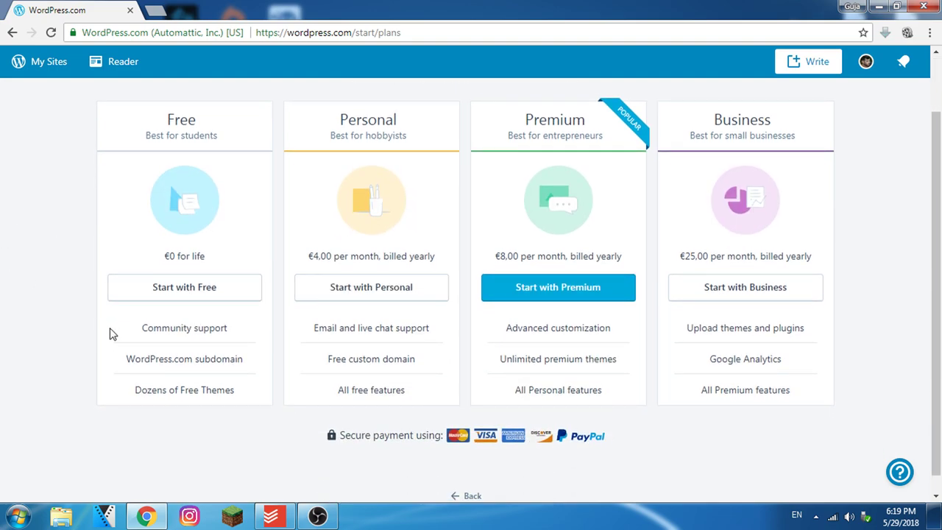
scroll(108, 334, up, 2)
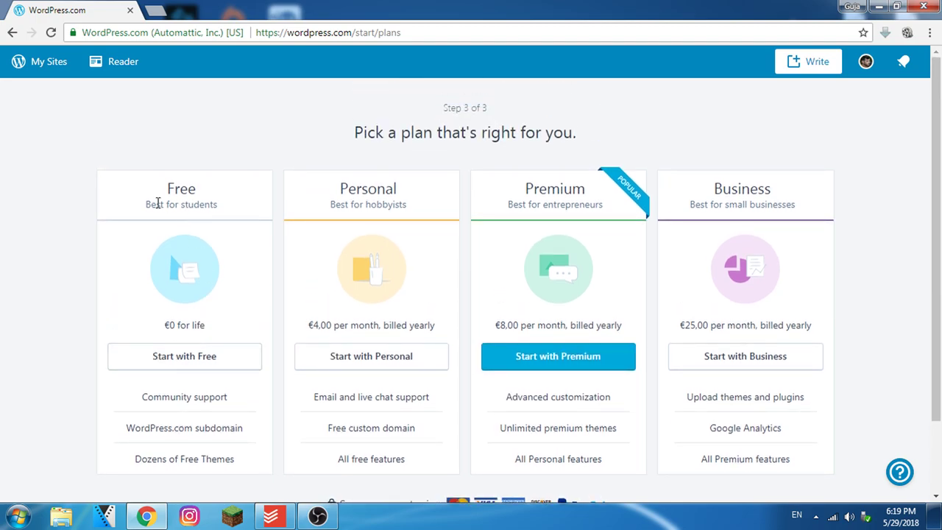
click(190, 357)
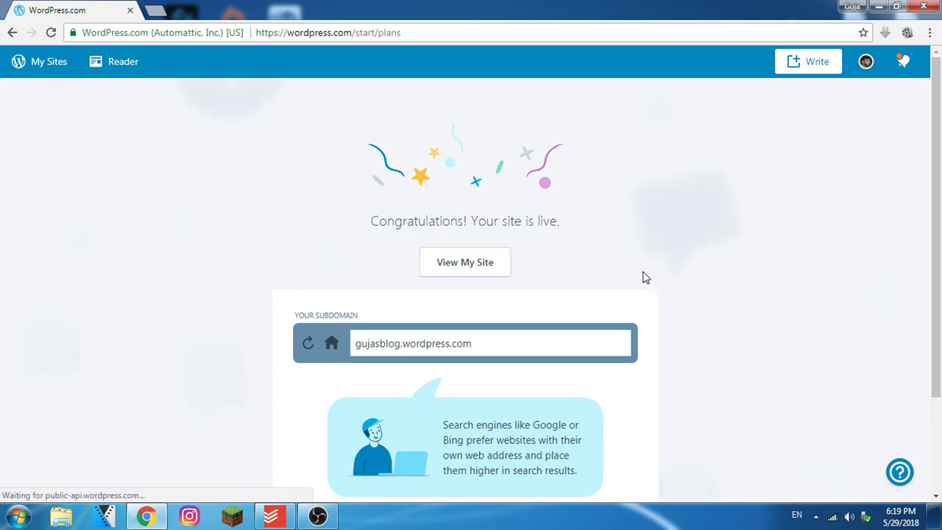
View the new live site and accept its privacy and cookies notice
click(475, 270)
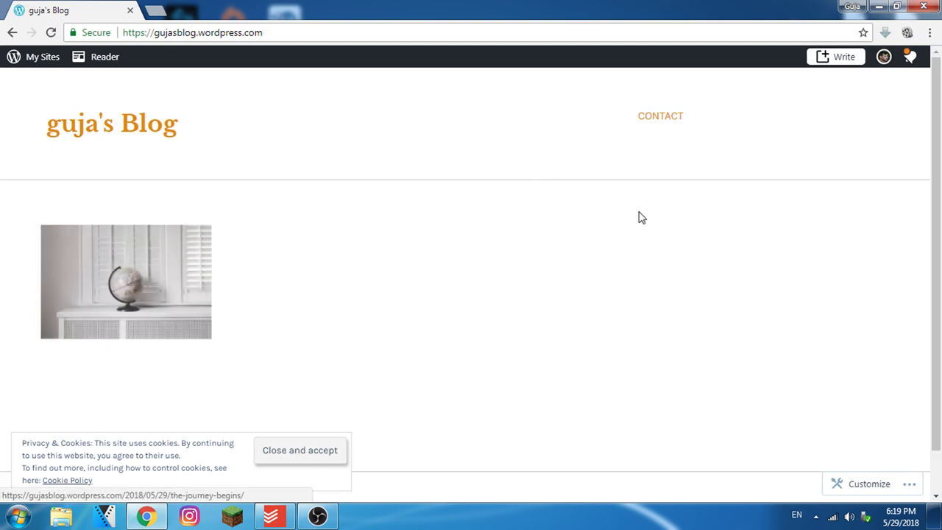
scroll(284, 271, down, 2)
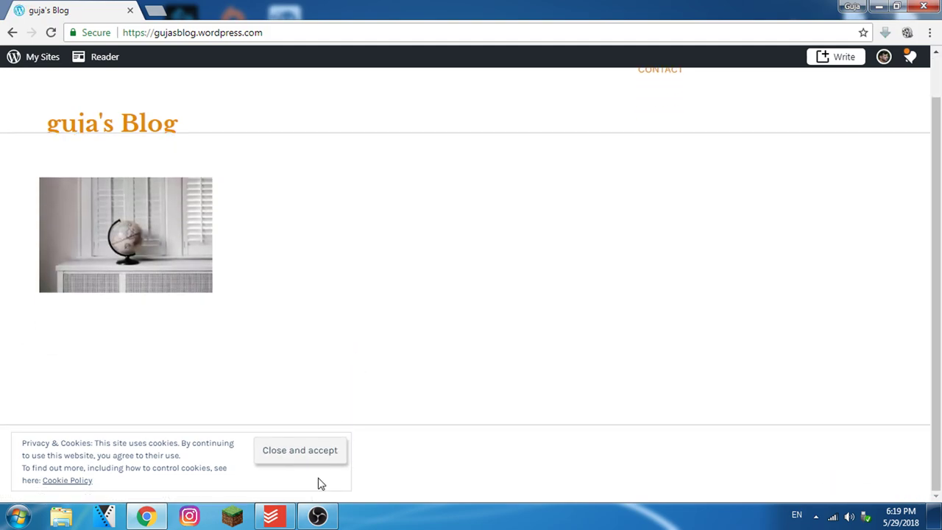
click(322, 450)
scroll(372, 284, up, 2)
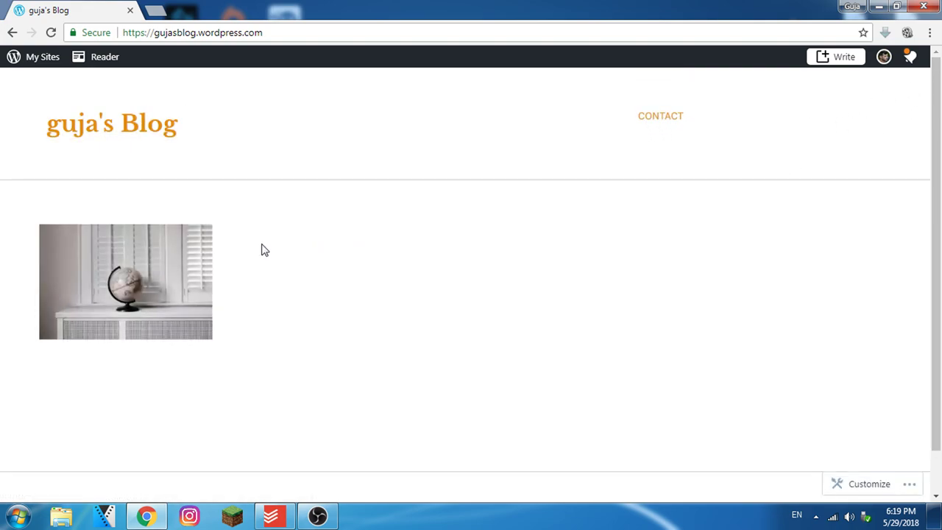
Open "The Journey Begins" post for editing and replace its featured image with krasivye_foto_67.jpg from the Nature folder
mouse_move(145, 256)
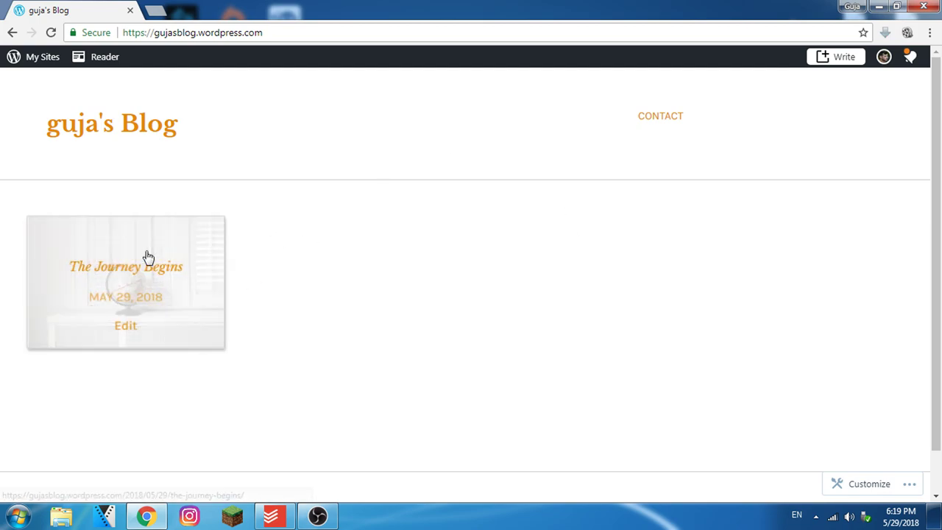
click(126, 326)
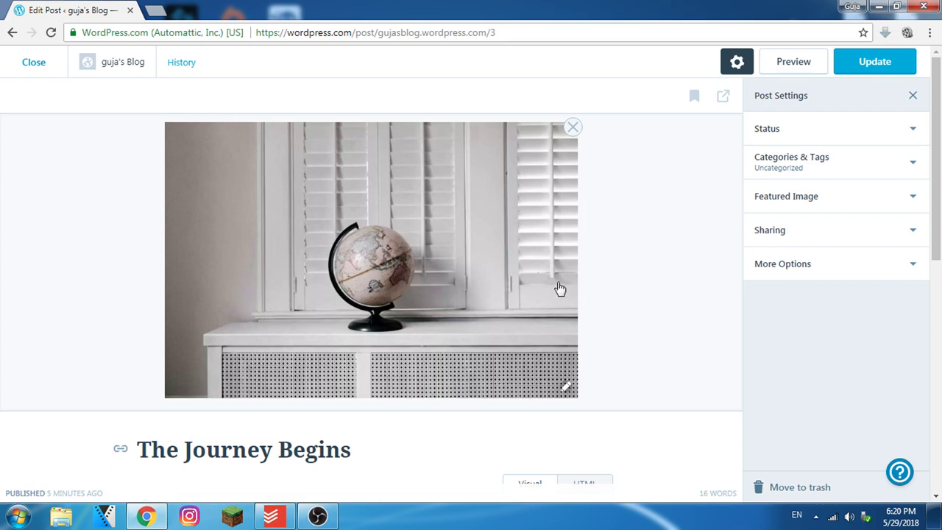
click(565, 391)
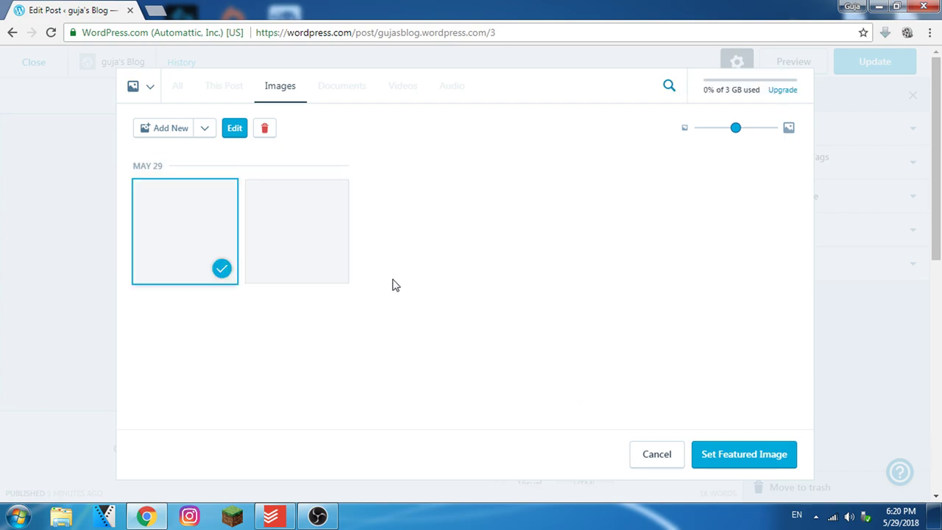
click(168, 136)
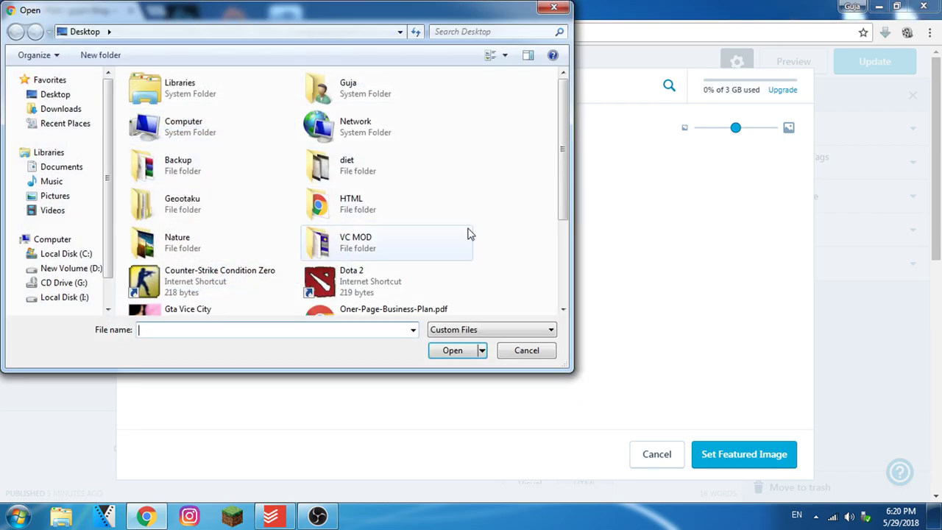
double_click(219, 238)
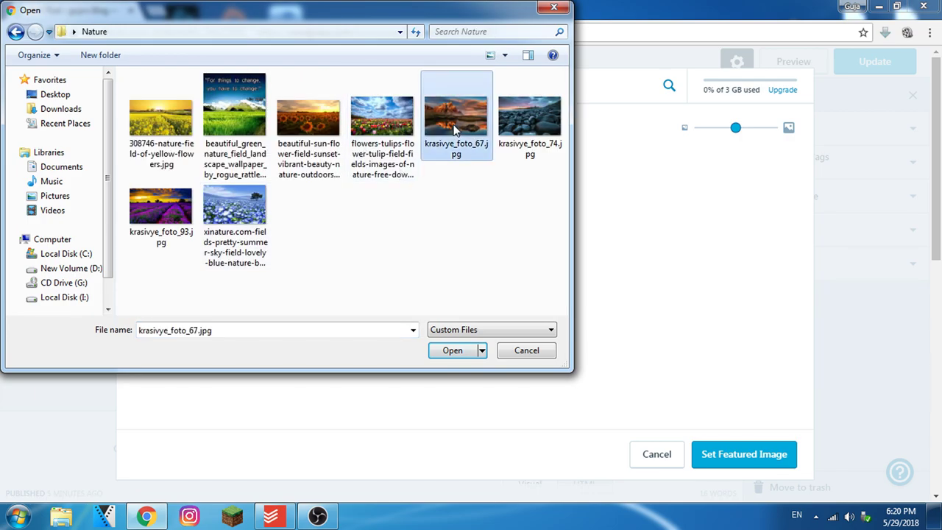
double_click(454, 130)
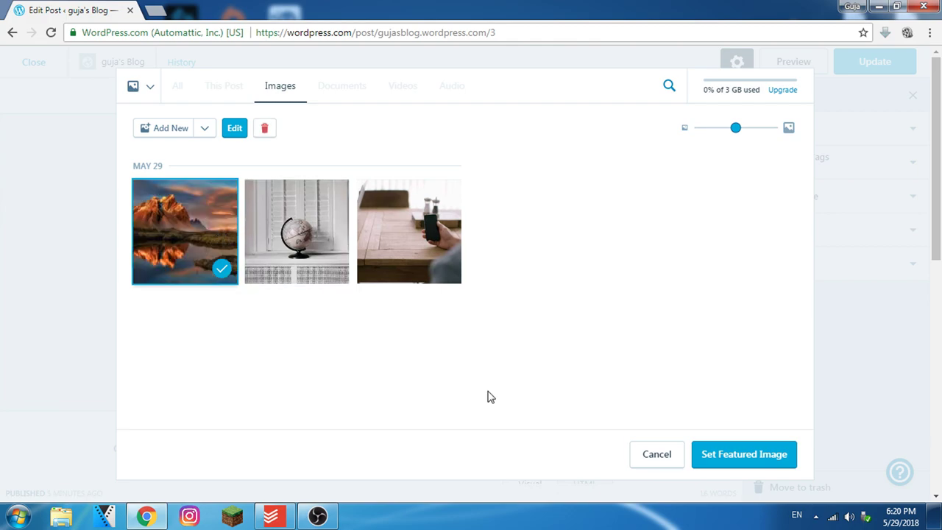
click(735, 464)
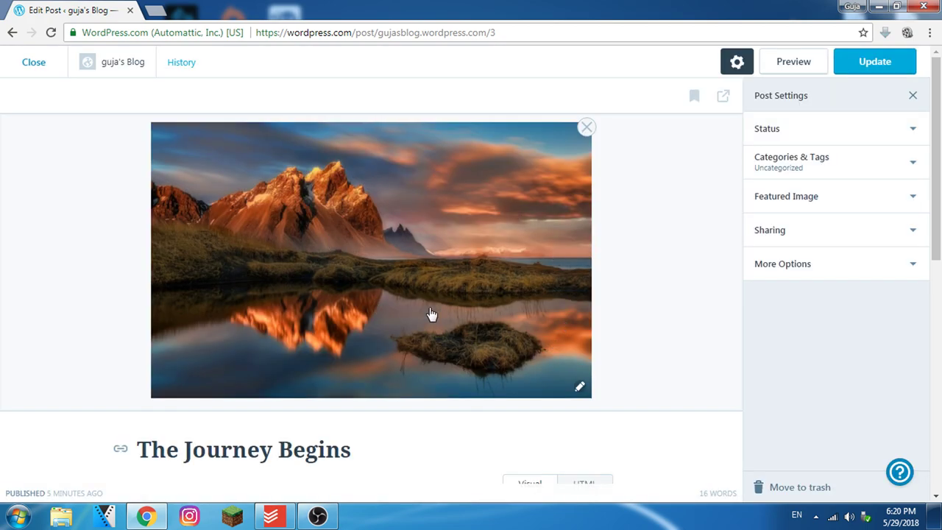
Replace the post title "The Journey Begins" with the Georgian word "ბუნება"
scroll(515, 309, down, 3)
drag(358, 240, 122, 250)
click(293, 228)
drag(360, 240, 3, 227)
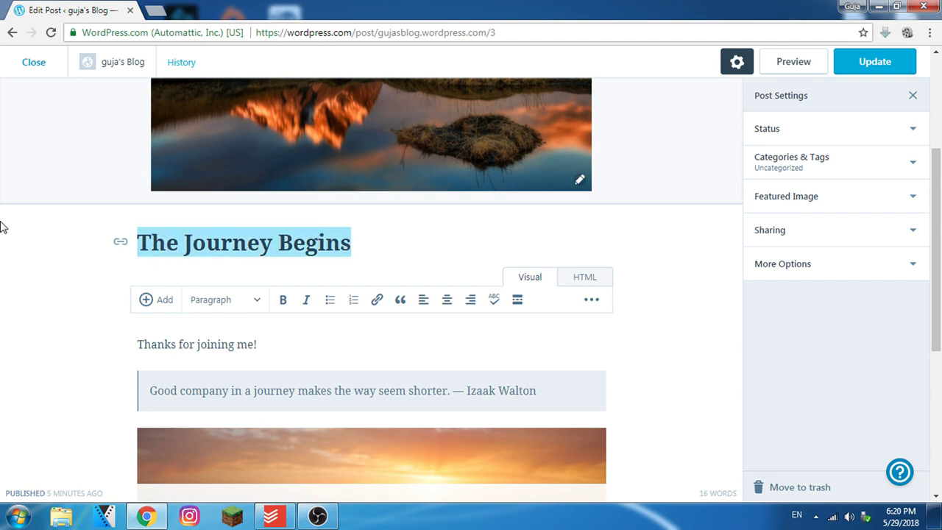
key(alt+shift)
text(ბუნება)
Delete all default content from the post body, including the greeting, the quote and the sunset image
scroll(368, 247, down, 2)
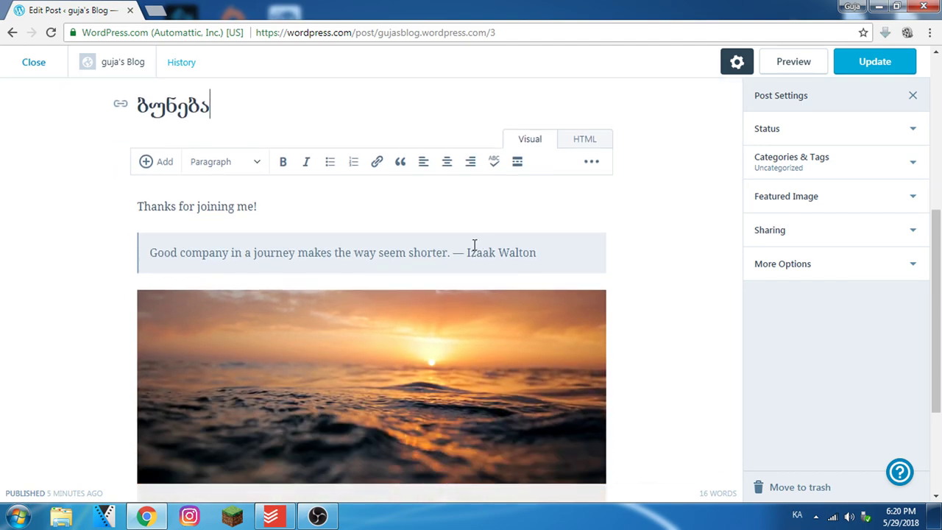
scroll(457, 251, up, 1)
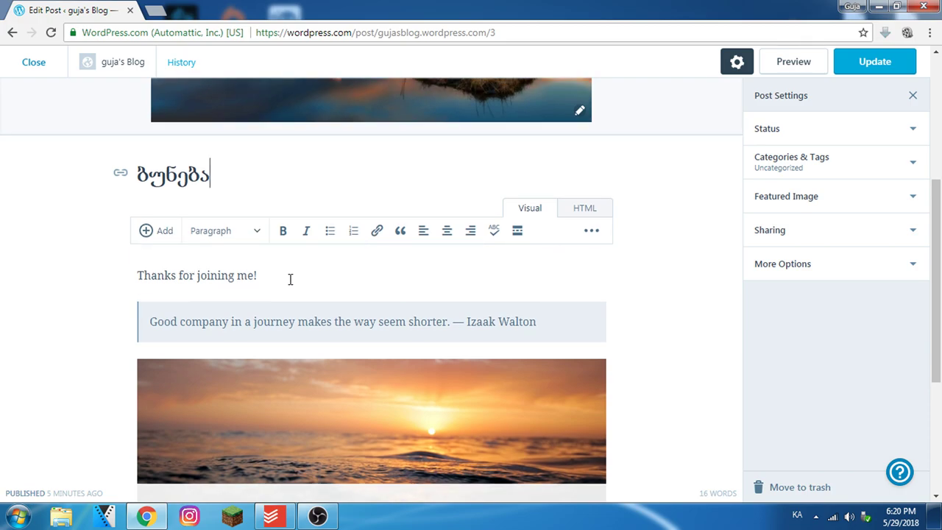
scroll(476, 315, down, 3)
key(ctrl+a)
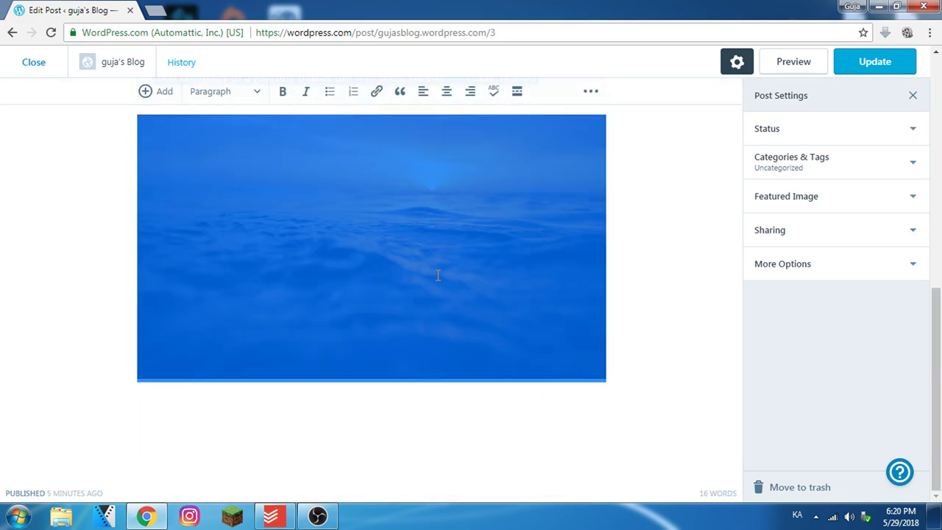
key(Delete)
scroll(430, 280, up, 3)
scroll(394, 320, up, 1)
Try center alignment on the second paragraph of the post body, then align it to the right
scroll(299, 407, down, 2)
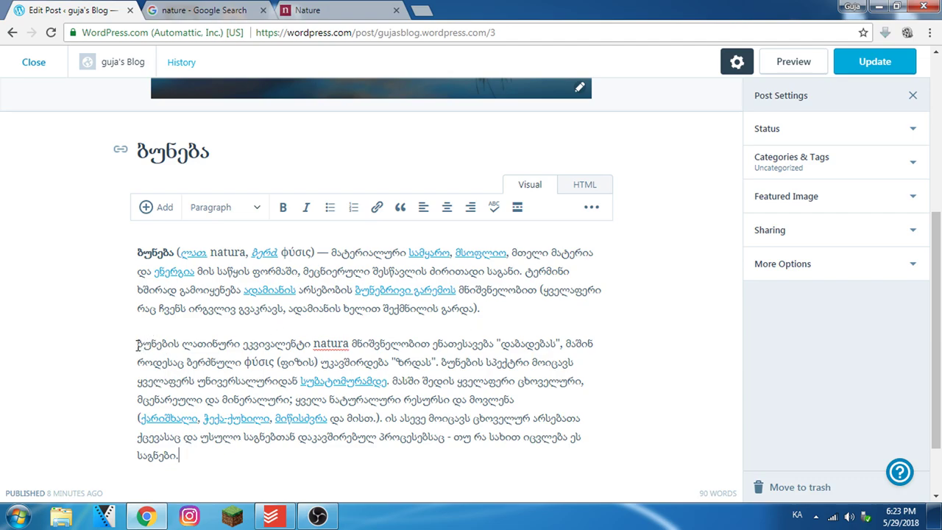
drag(196, 460, 126, 346)
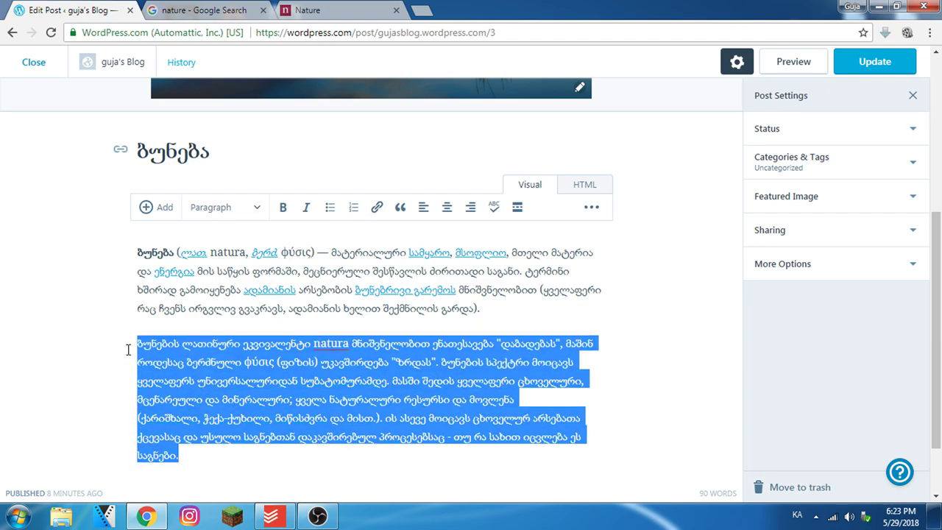
click(449, 207)
click(471, 208)
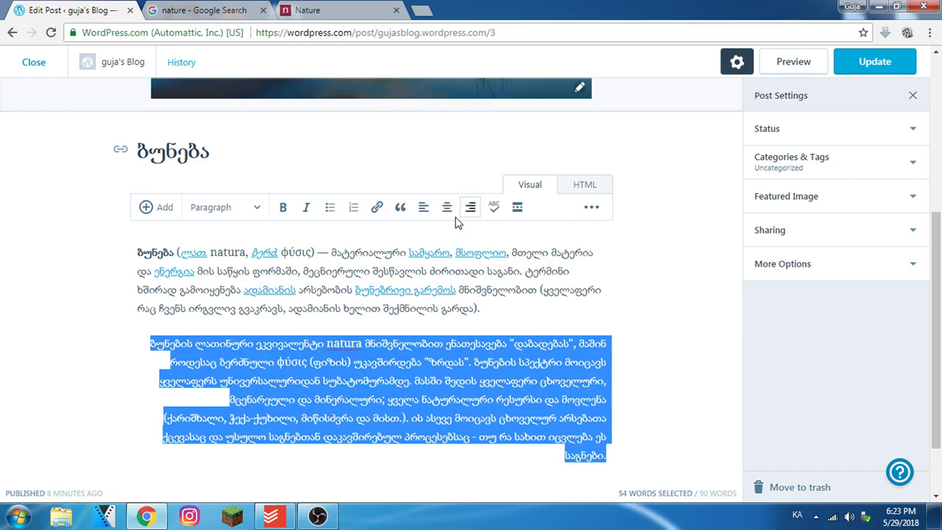
Align the second paragraph of the post body to the left
click(423, 207)
click(500, 339)
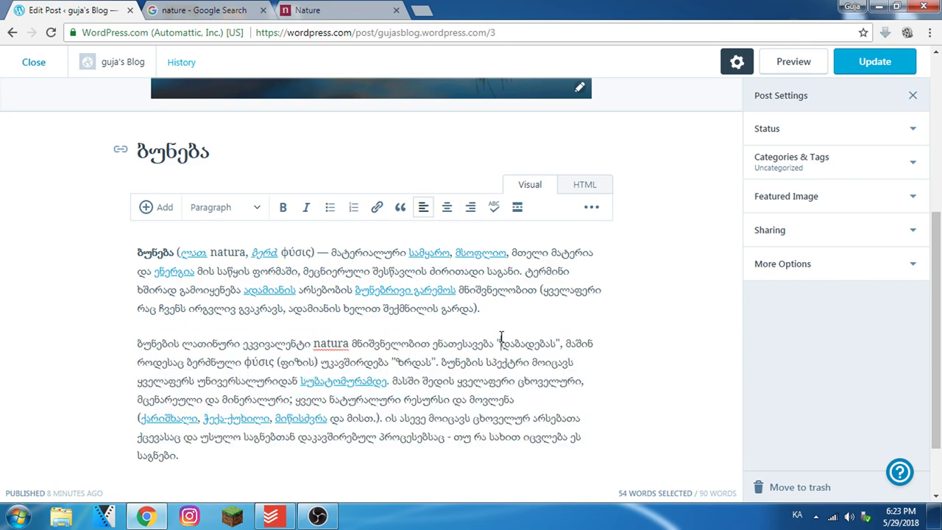
Insert the globe photo from the media library after the second paragraph and shrink it to a little under half its width
click(217, 462)
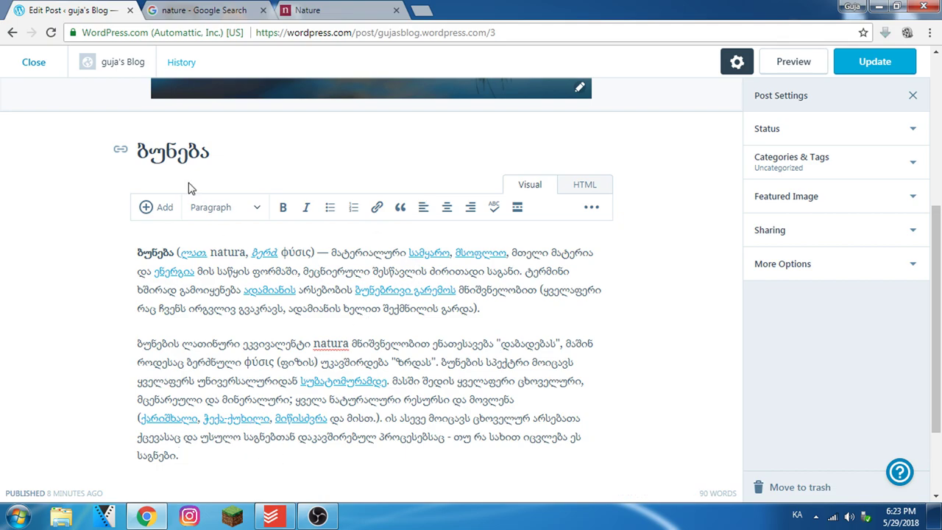
click(147, 208)
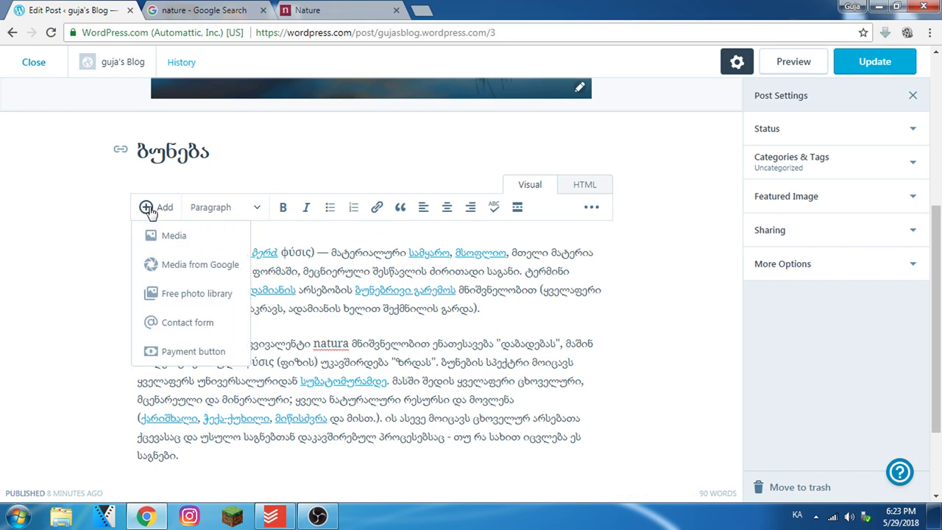
click(199, 241)
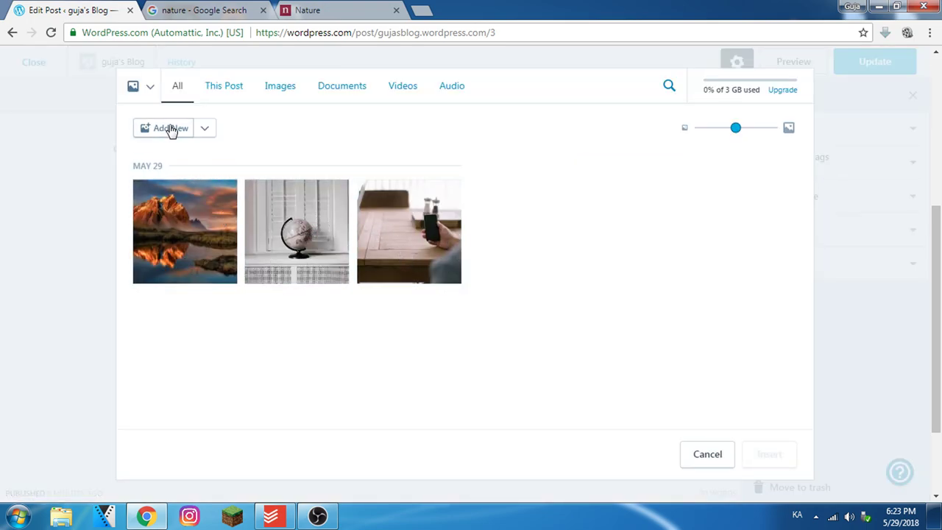
click(321, 256)
click(767, 456)
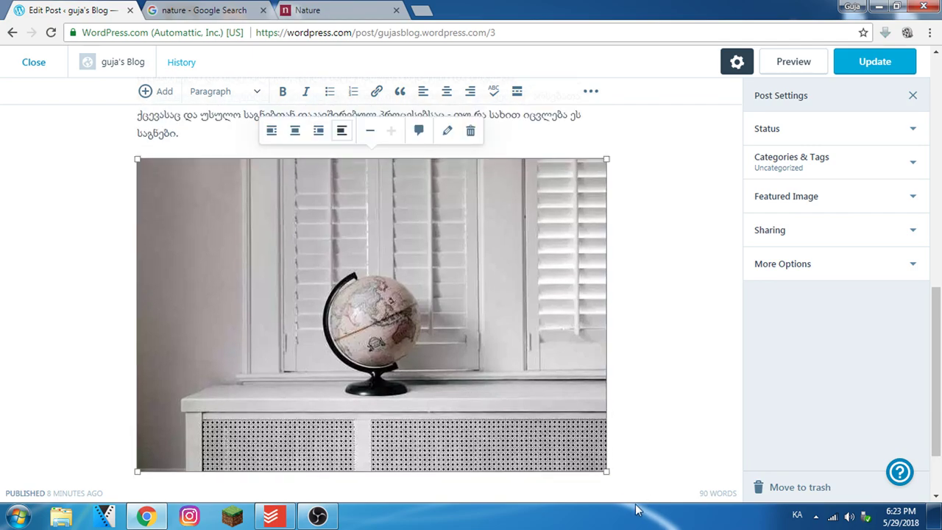
drag(606, 472, 343, 295)
click(480, 415)
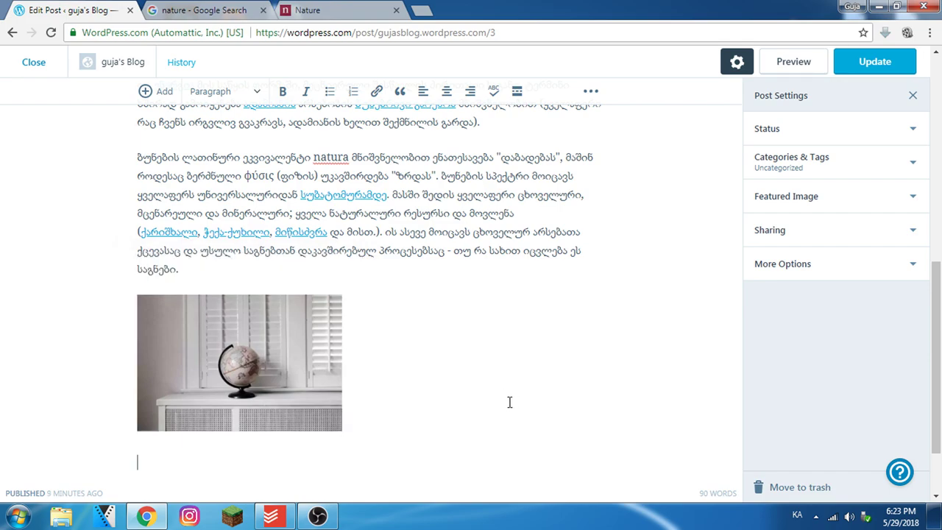
Write the line "იხილეთ ჩემი Facebook გვერდი." below the globe photo and start a link on its last word
scroll(530, 390, down, 1)
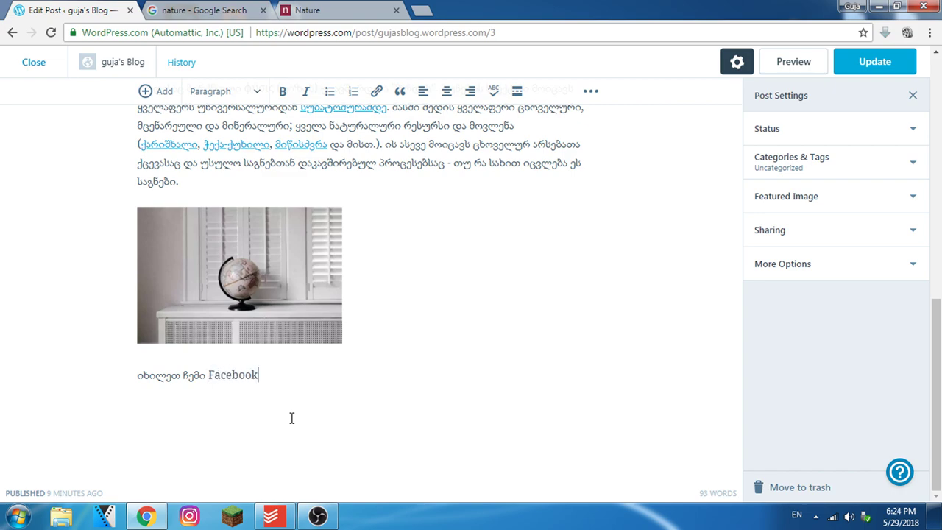
text(გვერდი.)
drag(271, 378, 305, 378)
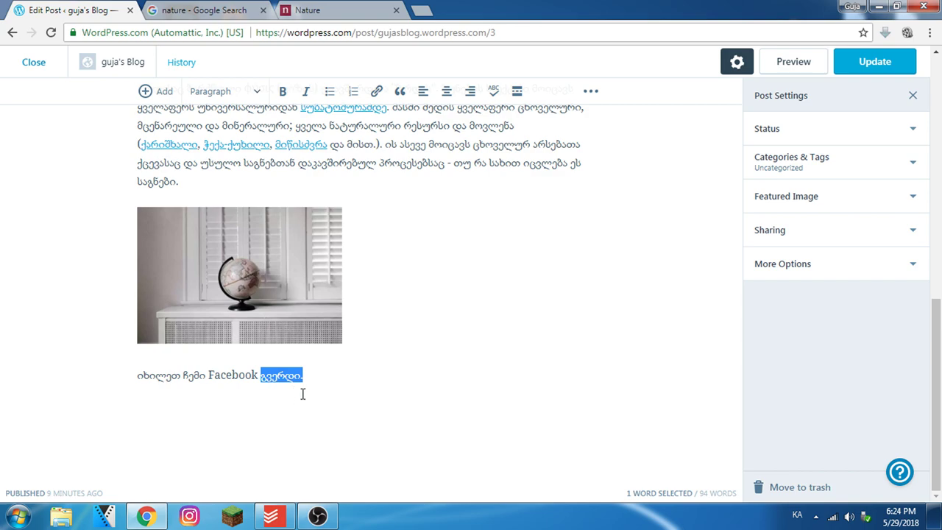
click(377, 94)
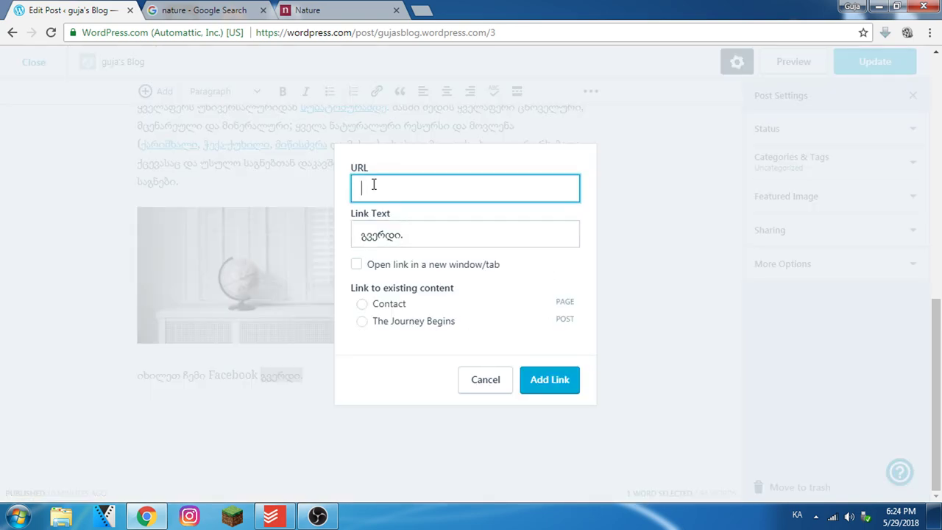
click(420, 10)
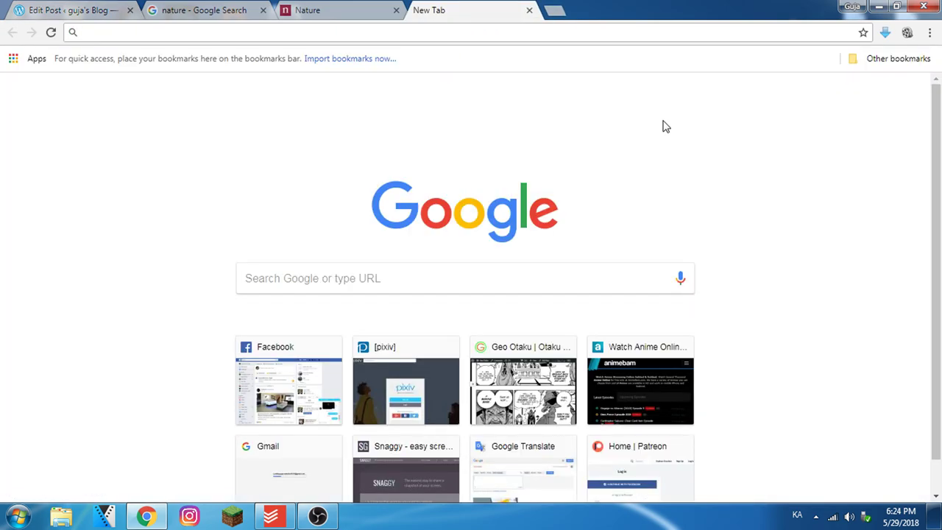
text(gu)
key(Escape)
key(Escape)
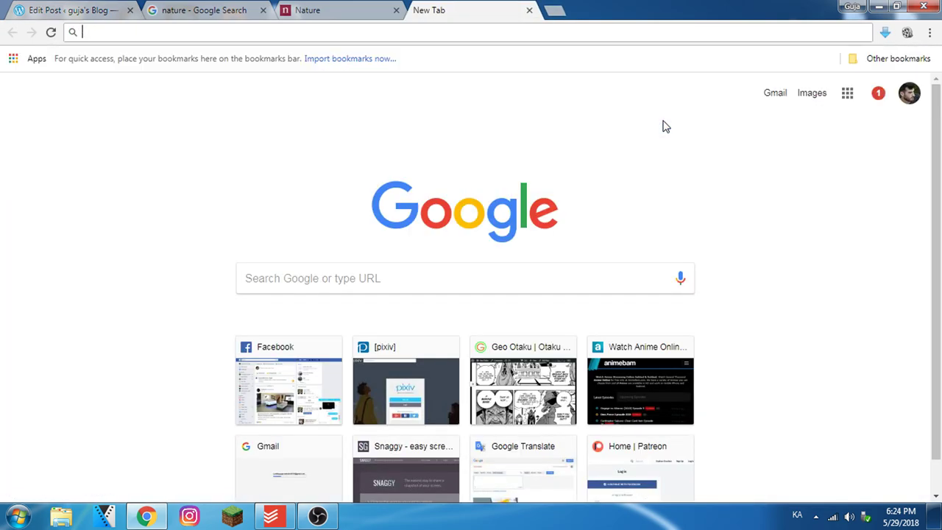
key(ctrl+w)
text(https://www.facebook.com/gujastudios/)
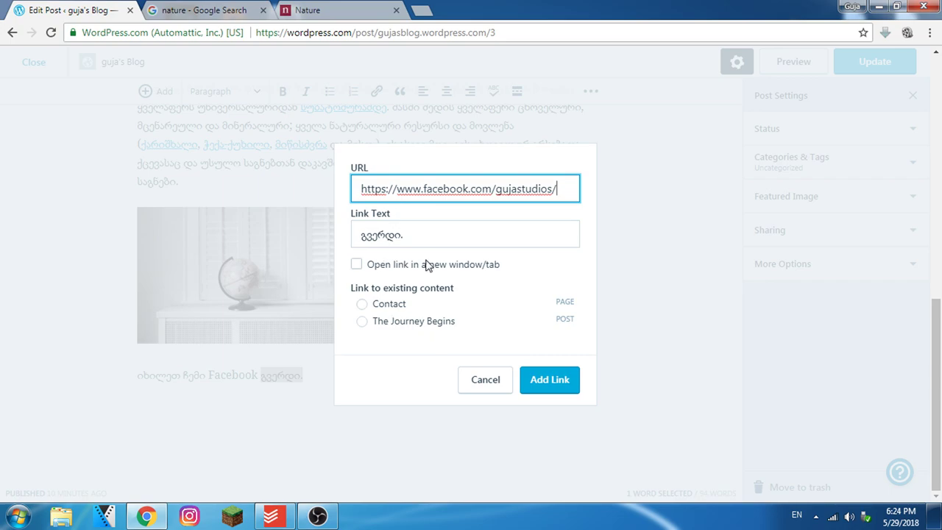
key(Tab)
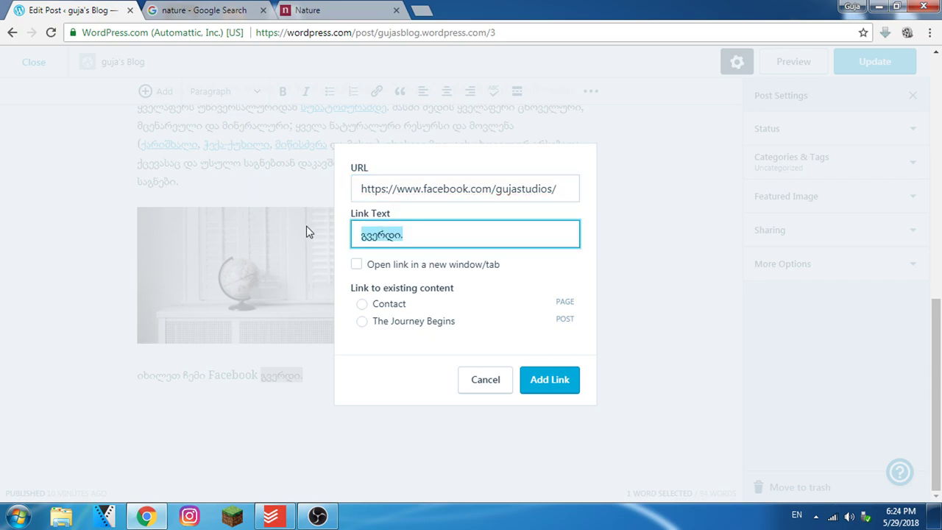
click(554, 382)
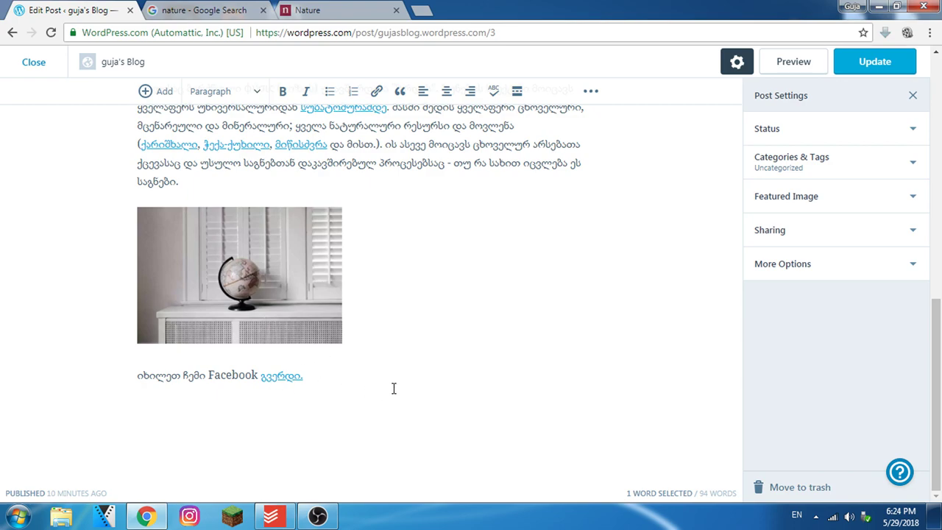
scroll(761, 57, up, 1)
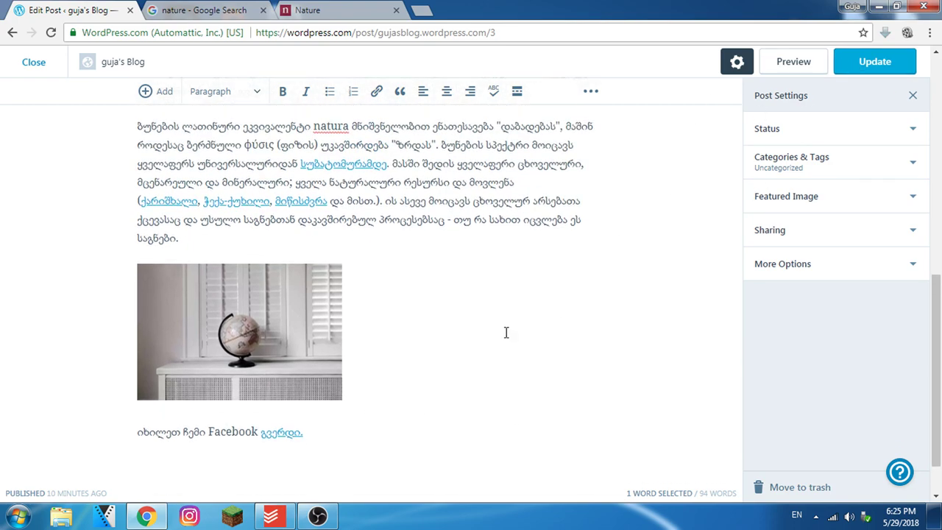
scroll(295, 377, down, 1)
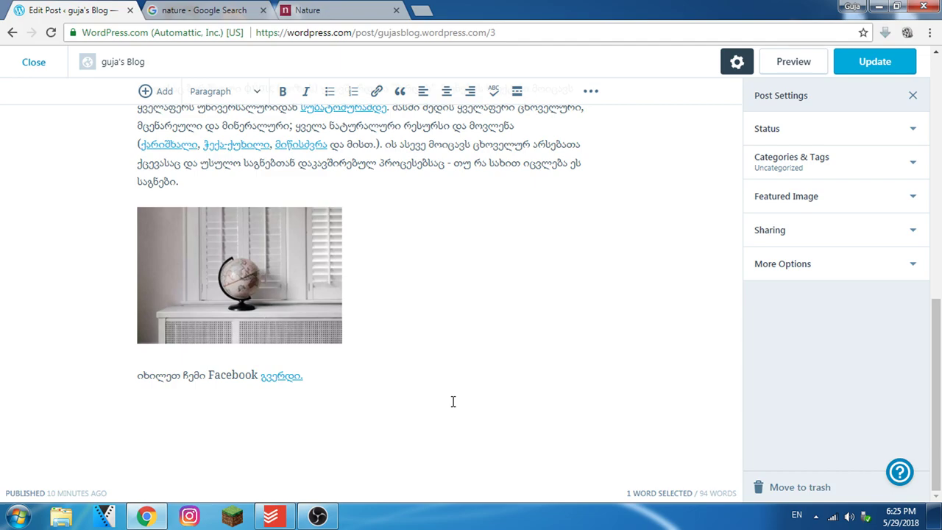
scroll(453, 402, up, 5)
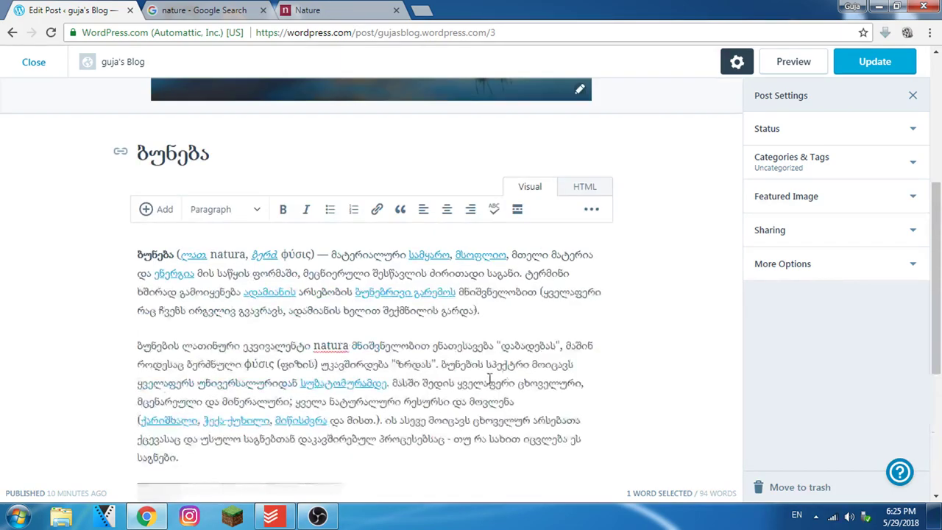
scroll(400, 316, down, 2)
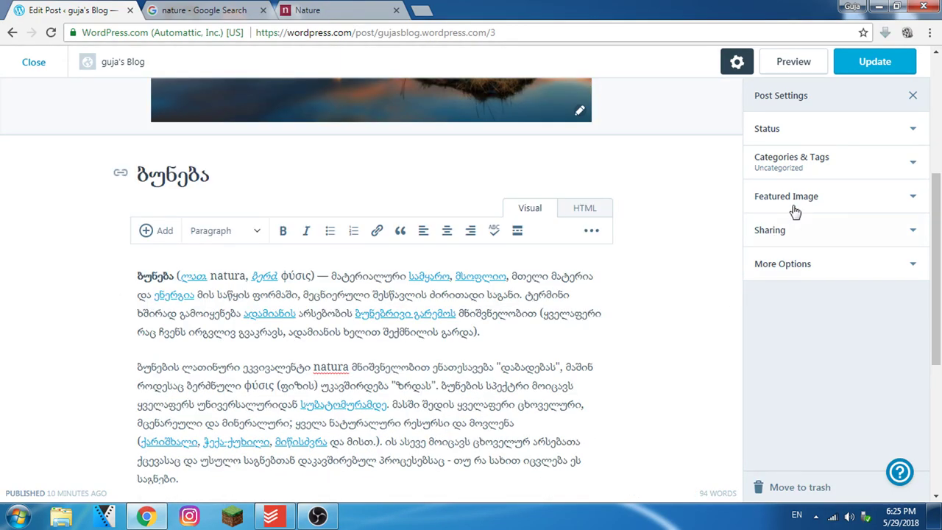
Create a top-level category "ბუნება" for the post and take the post out of Uncategorized
click(816, 166)
click(827, 289)
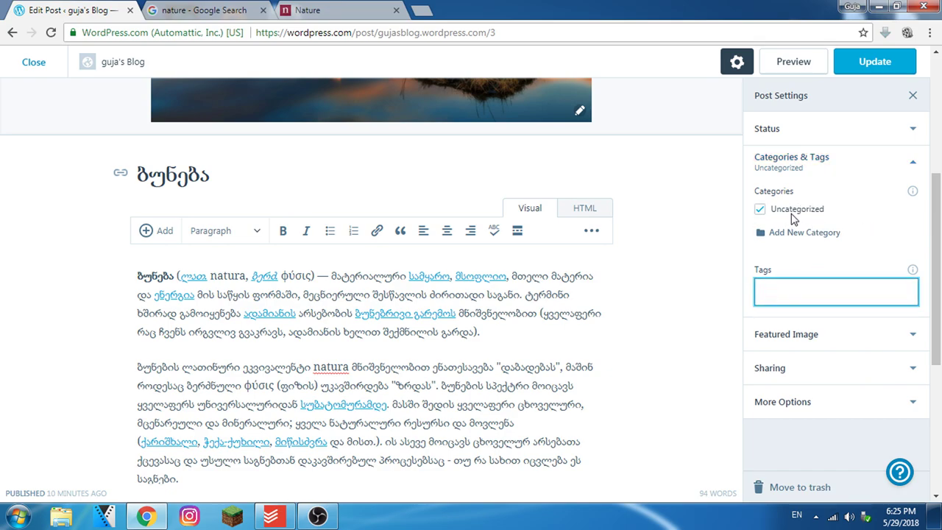
scroll(436, 200, down, 3)
scroll(436, 200, up, 3)
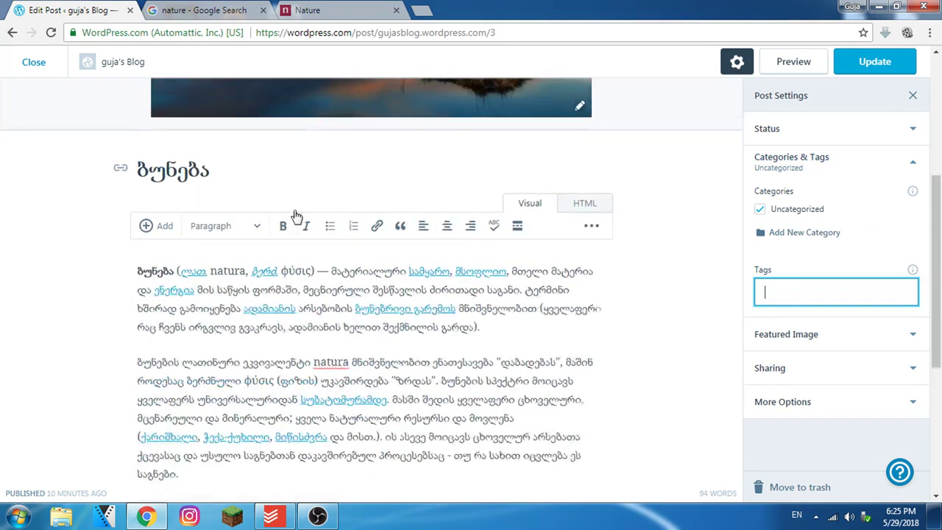
drag(211, 174, 149, 176)
click(794, 233)
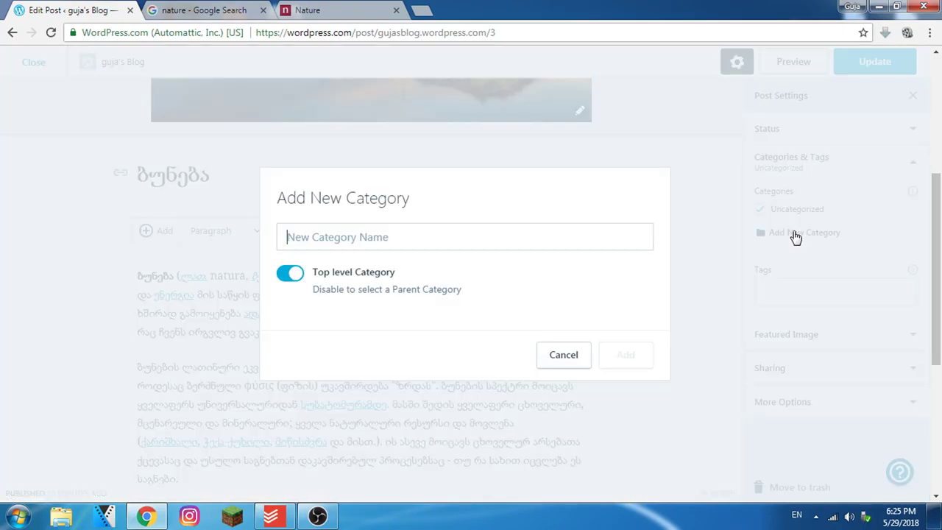
key(alt+shift)
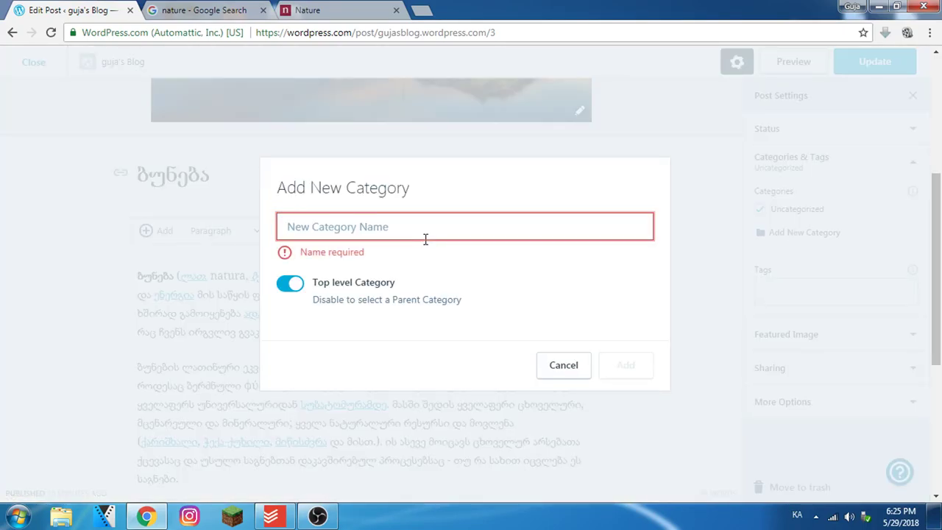
text(ბუ)
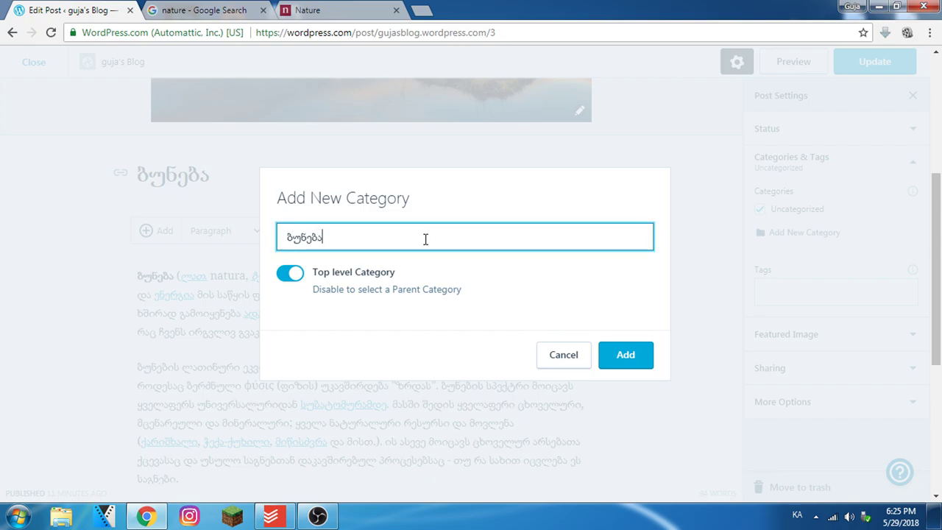
text(ნება)
click(625, 354)
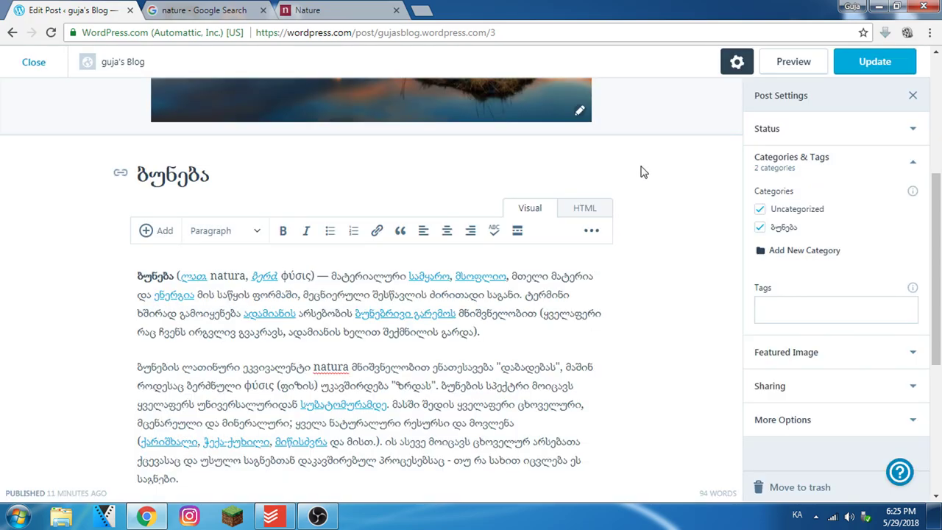
click(760, 209)
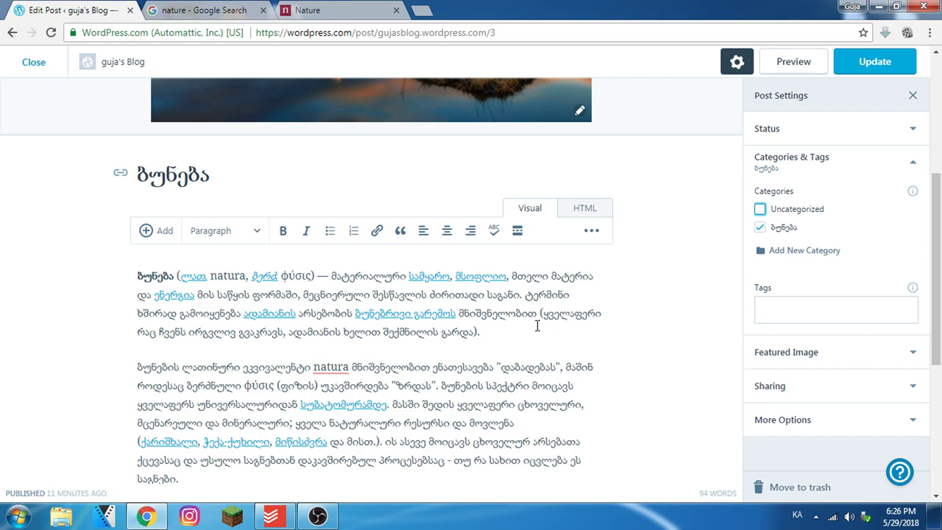
Add the word from the post title, "ბუნება", as a tag of the post
click(835, 310)
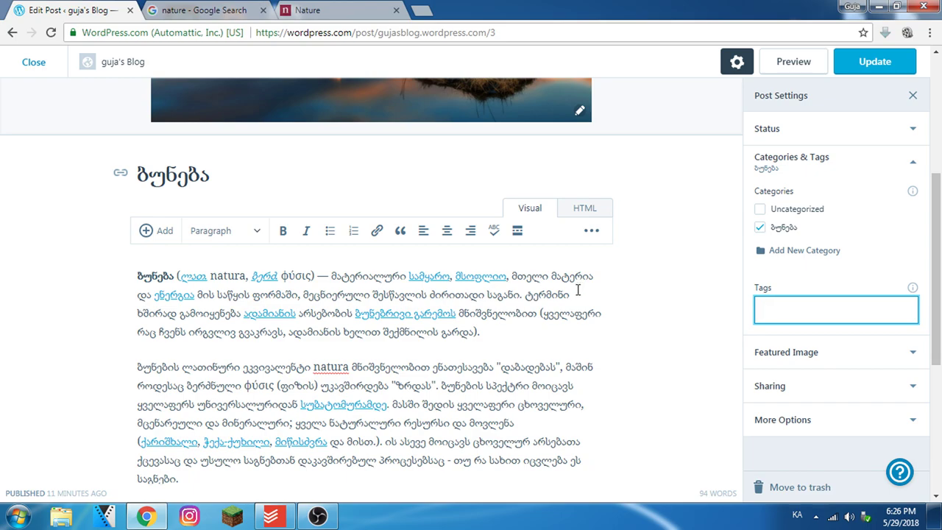
scroll(340, 317, down, 4)
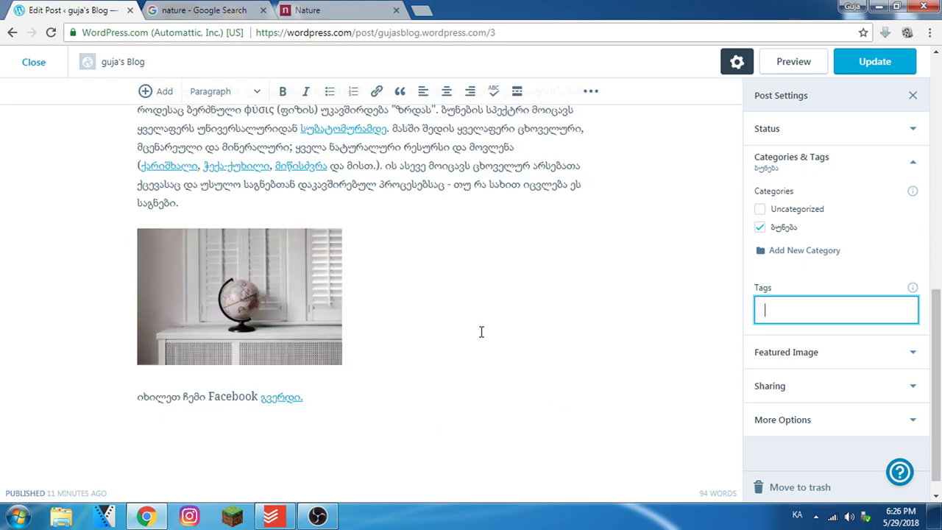
scroll(481, 330, up, 2)
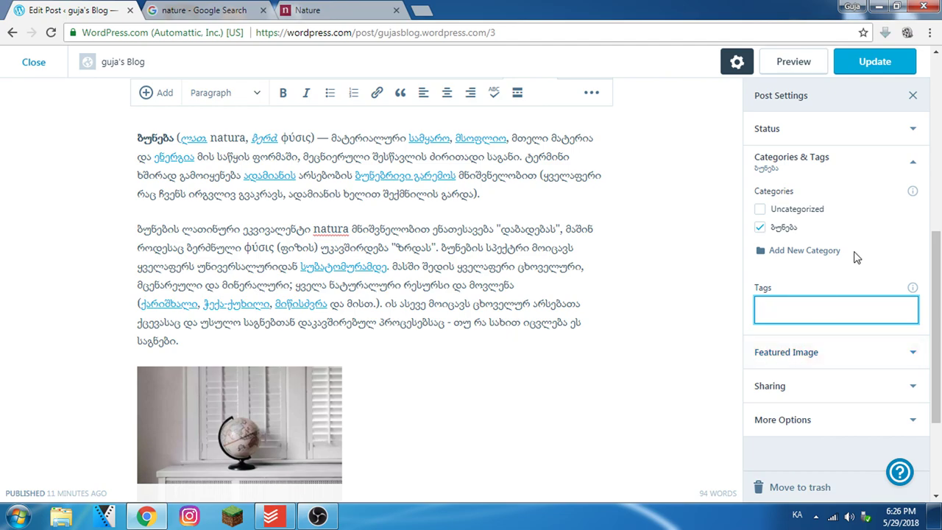
scroll(184, 155, up, 2)
double_click(181, 172)
drag(180, 173, 808, 322)
key(Return)
Add the word "natura" from the second paragraph as another tag
scroll(496, 328, down, 1)
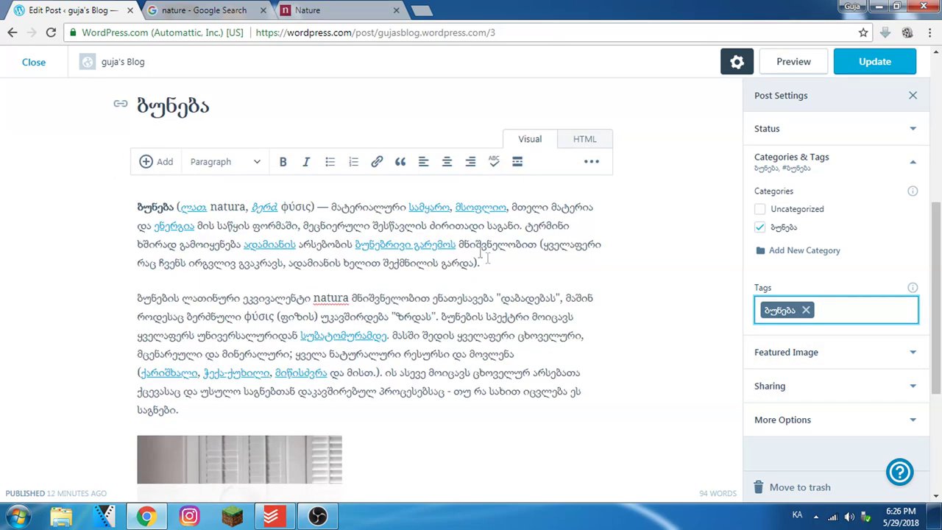
double_click(331, 298)
drag(313, 298, 843, 310)
key(Return)
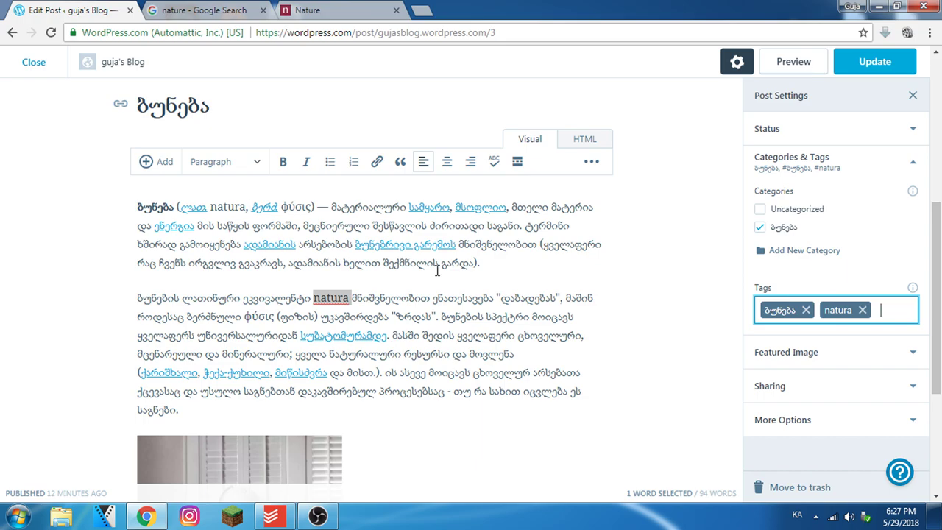
Check the post's Featured Image and Status settings and look over the article's content
click(862, 361)
scroll(793, 415, down, 1)
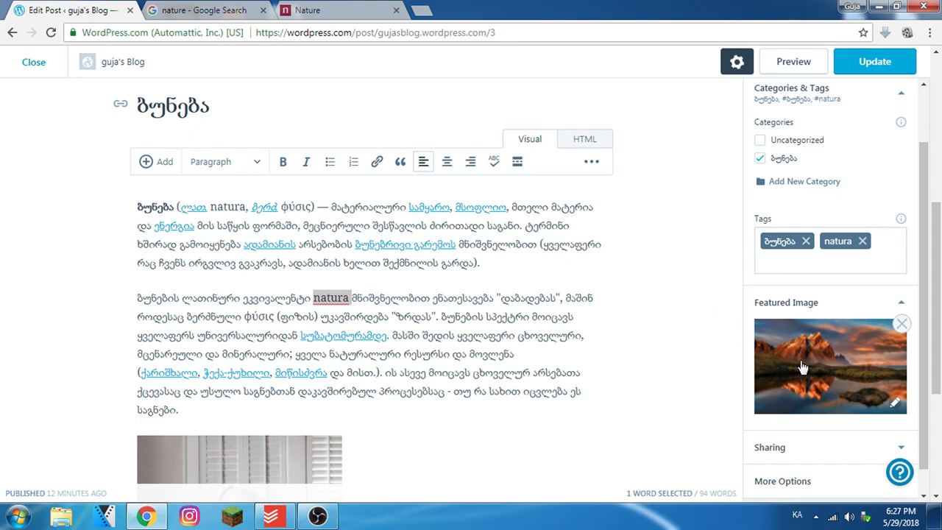
scroll(453, 224, down, 2)
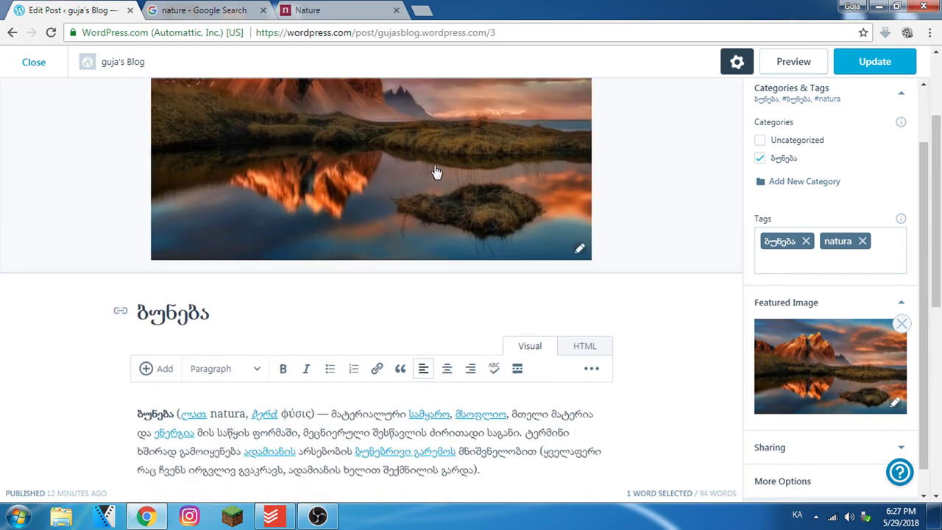
scroll(831, 372, down, 1)
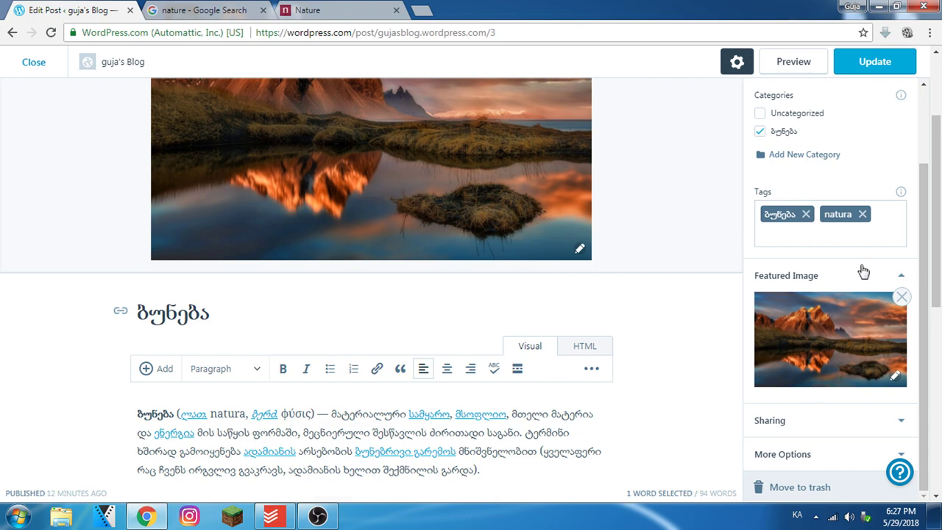
scroll(902, 276, up, 2)
scroll(713, 446, up, 2)
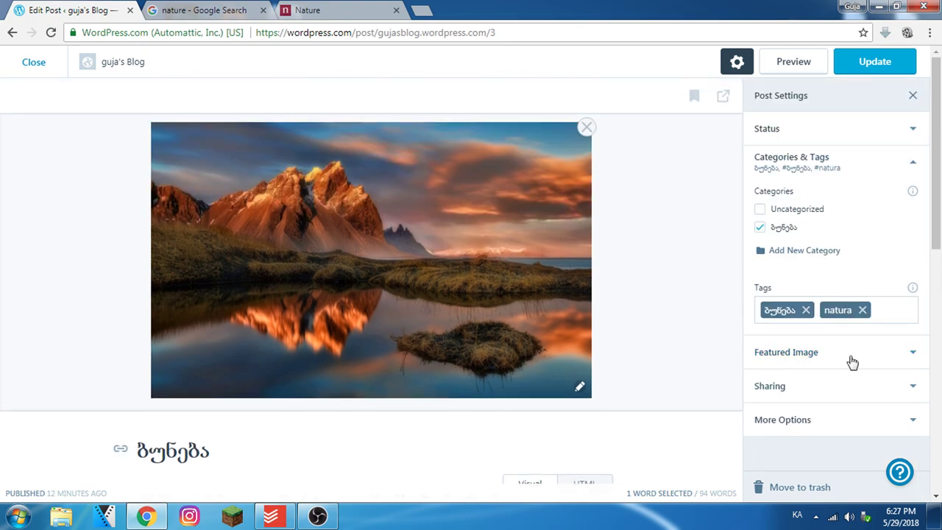
click(907, 141)
scroll(709, 332, down, 7)
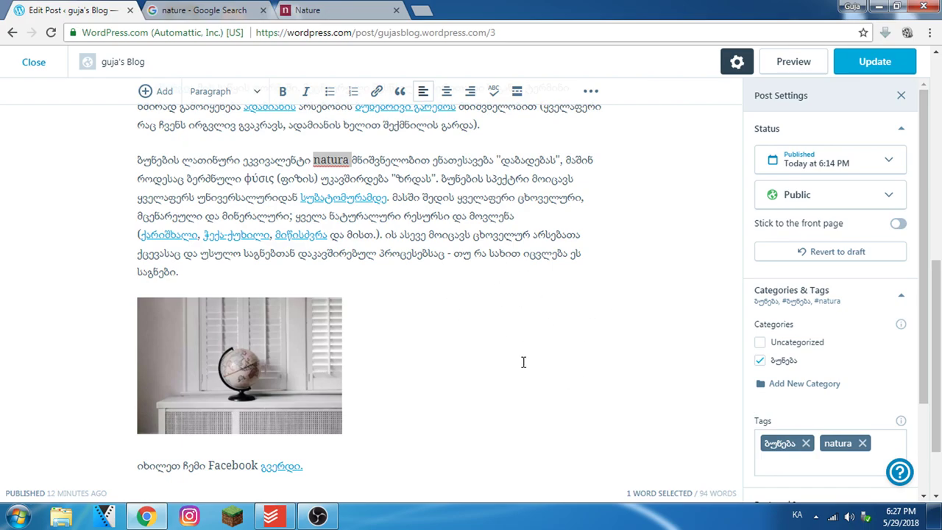
Preview the nature post in desktop view, look through its images and text, and close the preview
scroll(524, 362, up, 4)
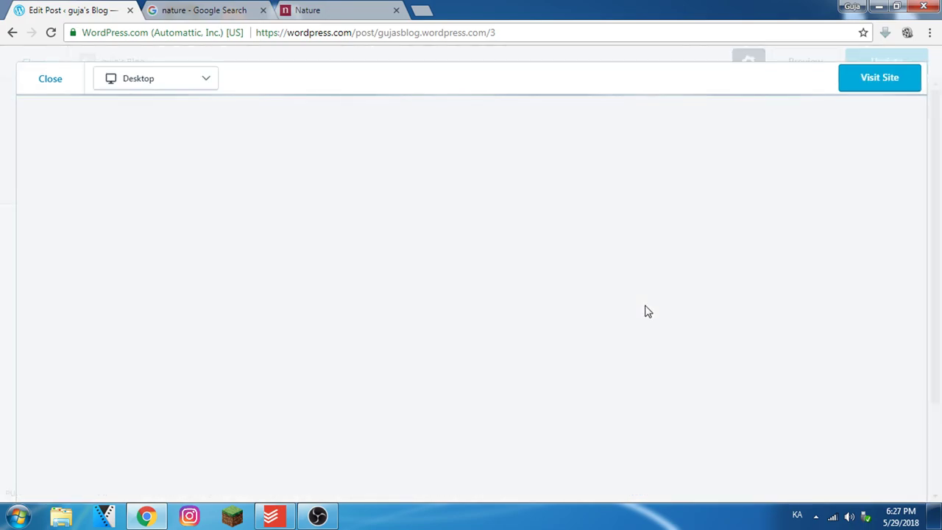
scroll(673, 273, down, 10)
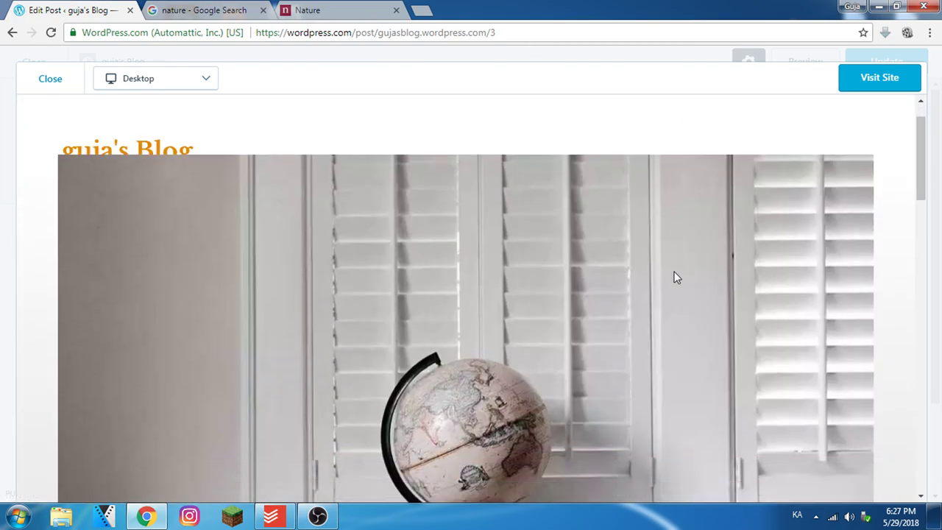
scroll(401, 334, down, 5)
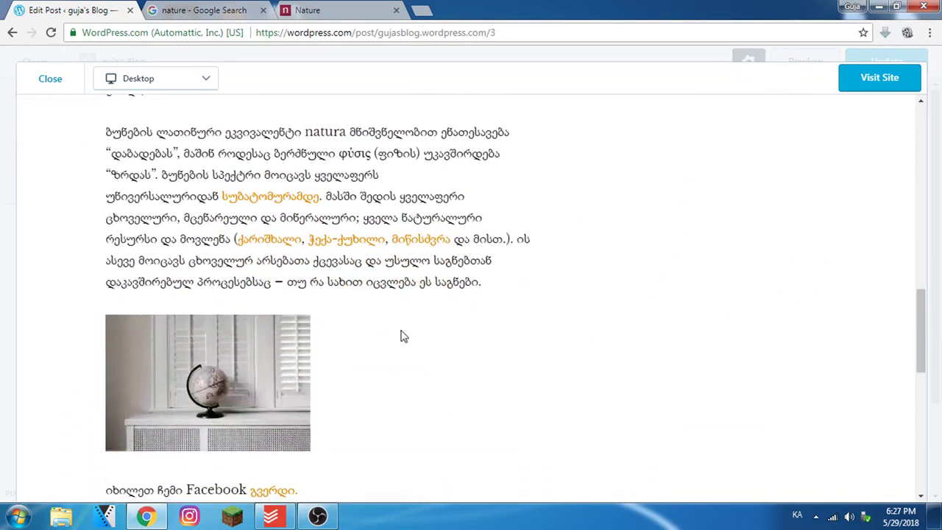
click(48, 79)
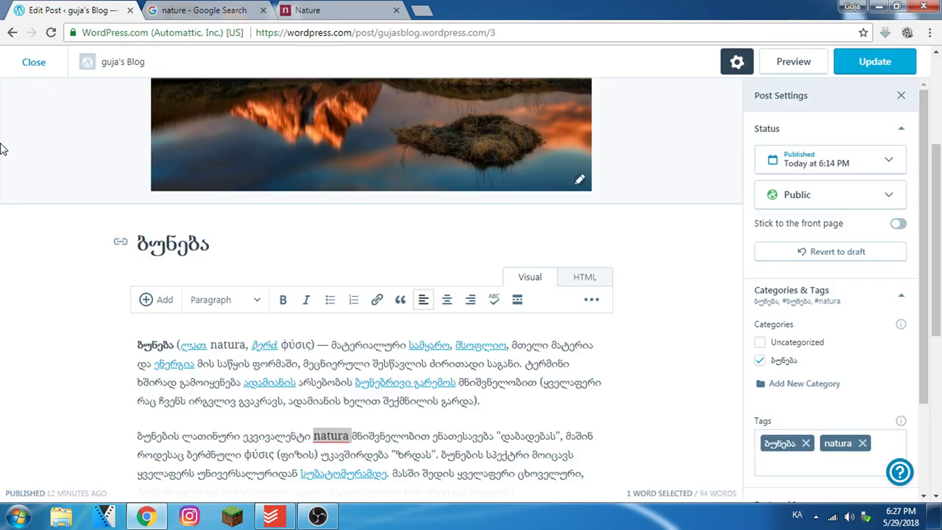
Update the nature post and view its published version on the live blog
click(877, 64)
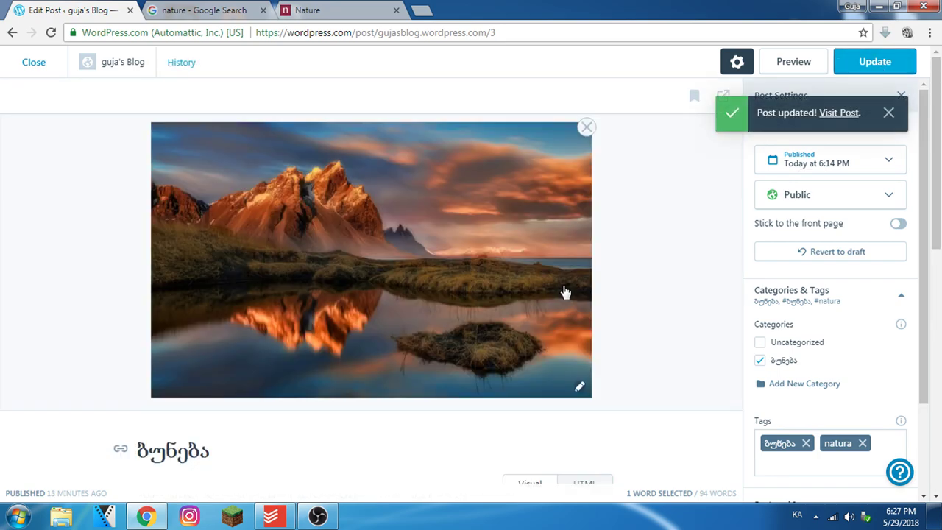
click(839, 112)
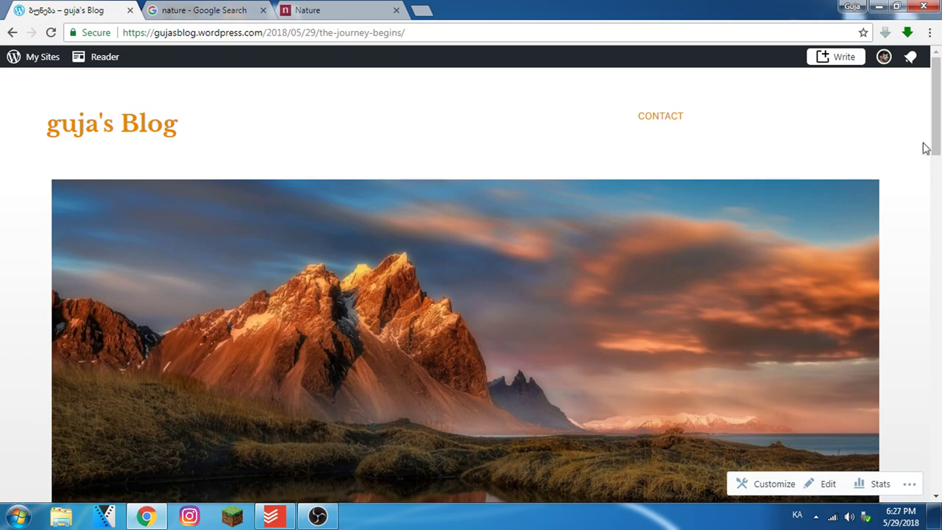
drag(936, 118, 937, 91)
Add a new site page to the blog and title it "ვიდეოები"
click(40, 59)
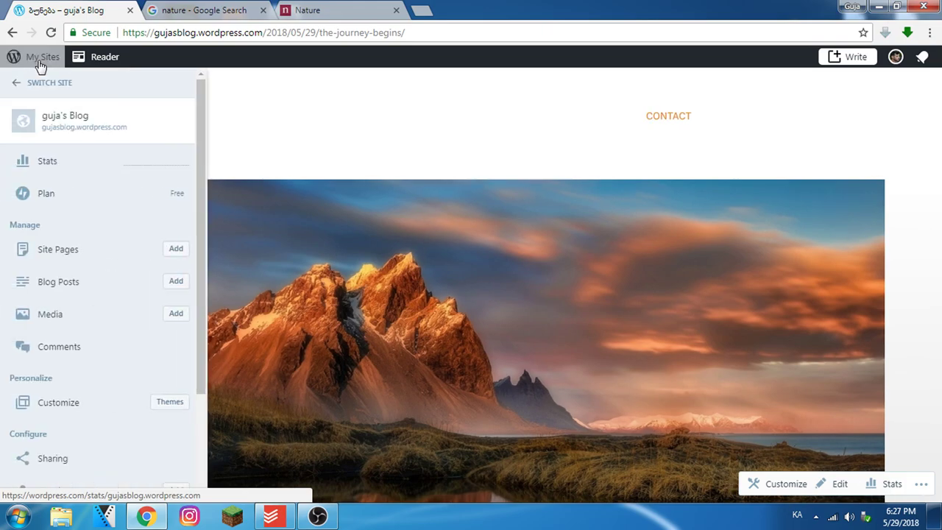
drag(196, 164, 187, 210)
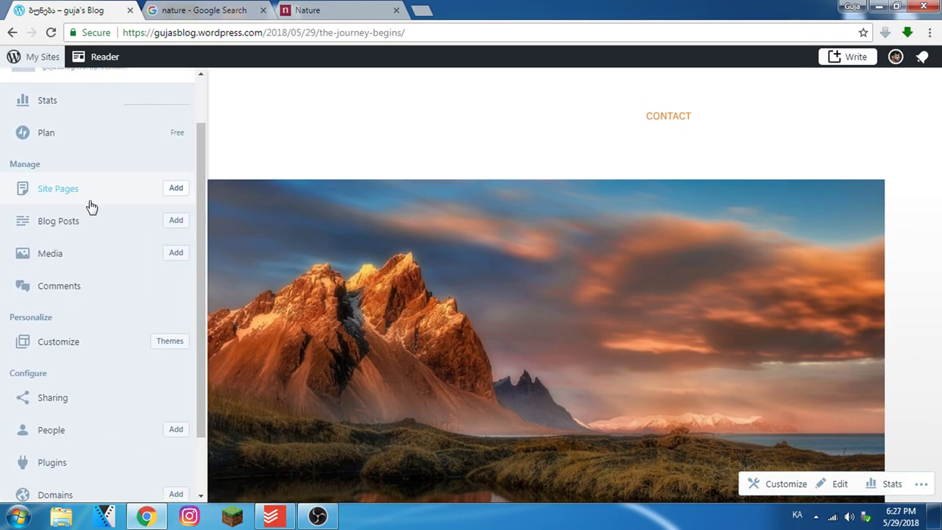
click(176, 189)
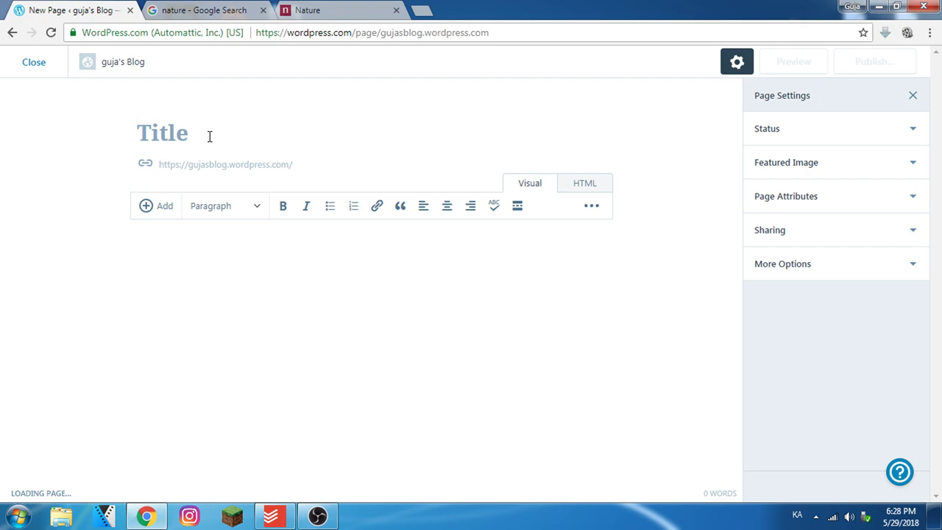
text(ვი)
key(BackSpace)
key(BackSpace)
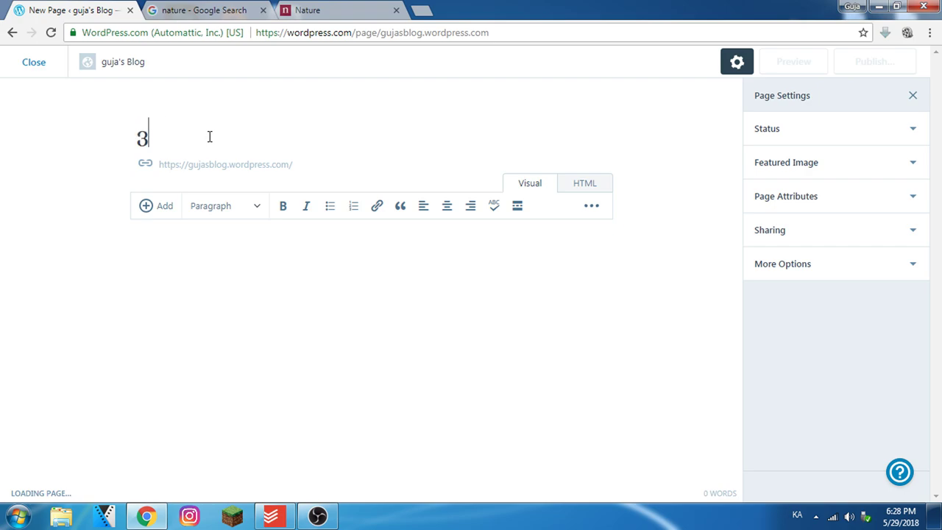
text(ვილეოები)
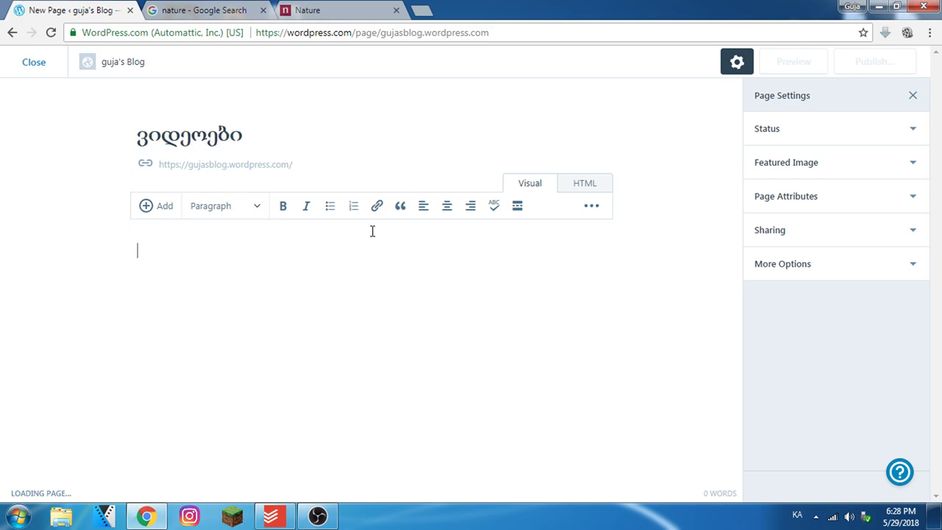
key(Return)
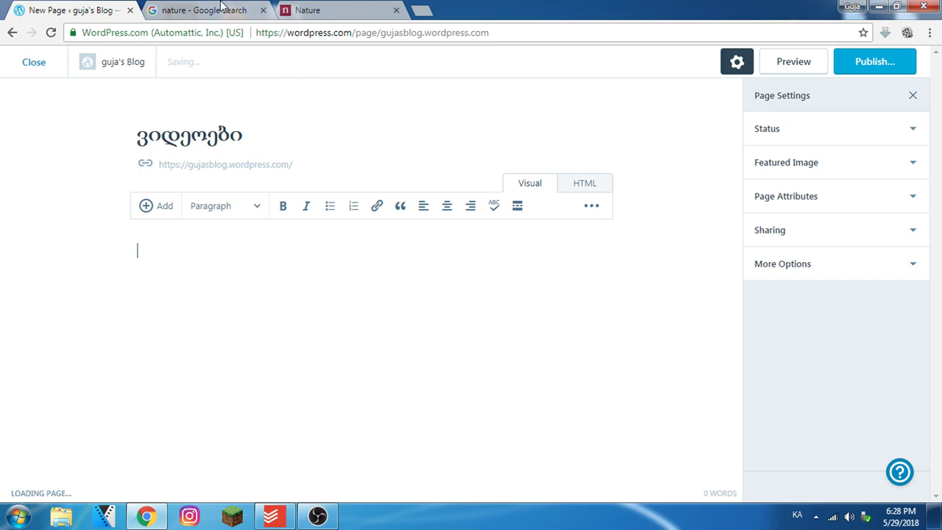
Go to youtube.com, open the Alec Steele video "I GOT TO MEET THOUSANDS OF YOU!!!" in its own tab and copy its address
click(242, 8)
click(298, 33)
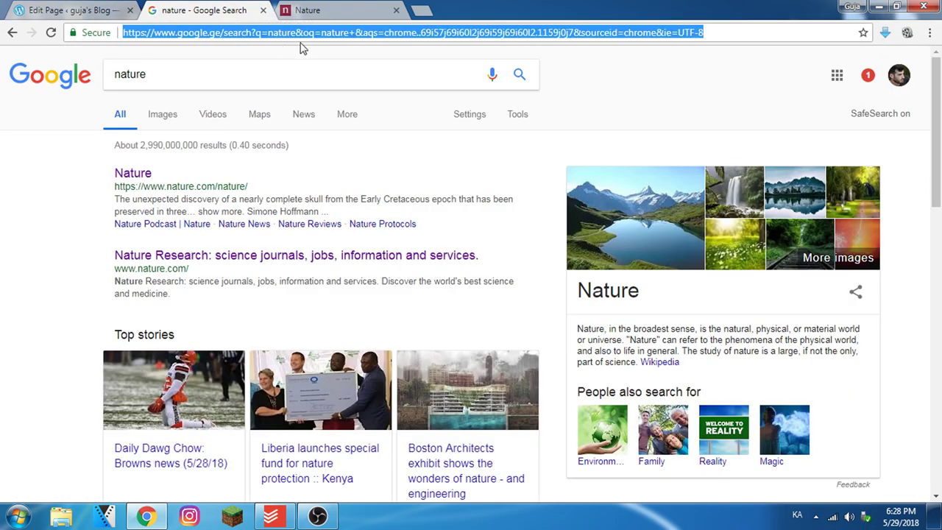
text(youtube.com)
key(Return)
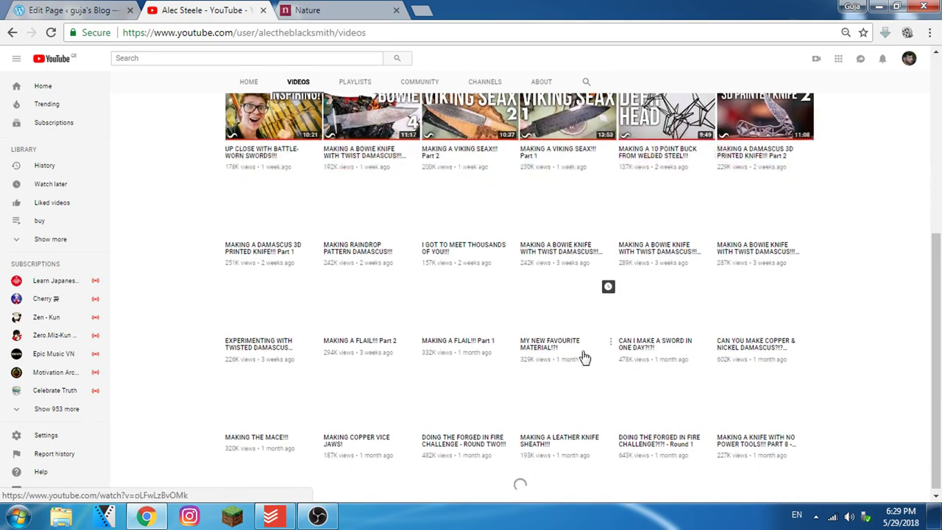
right_click(435, 242)
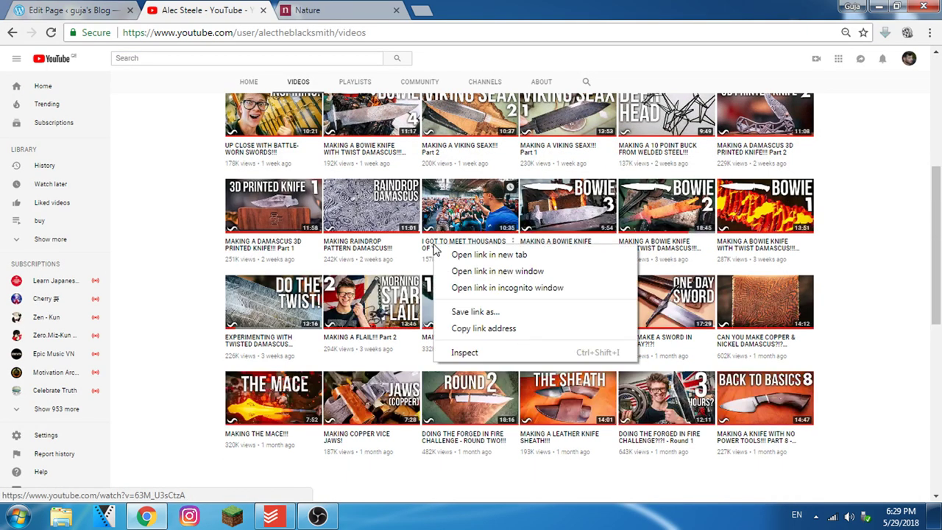
click(485, 338)
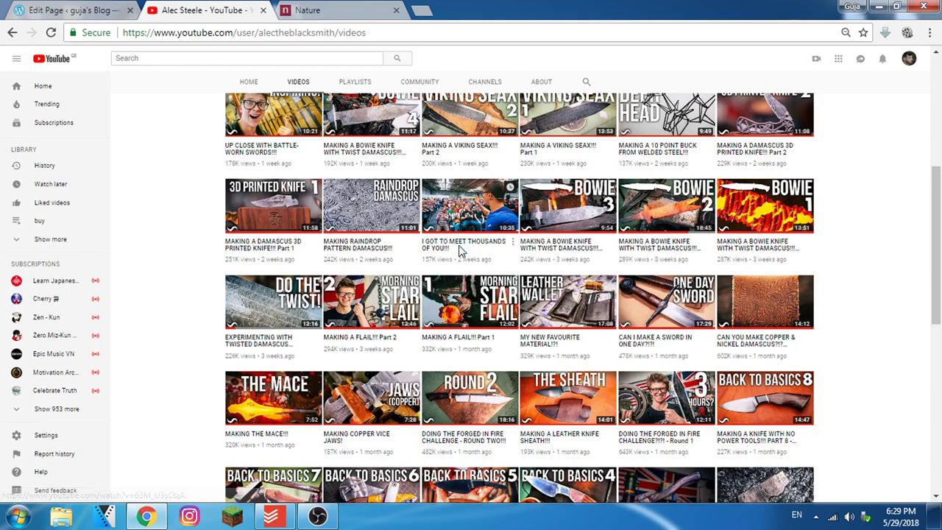
middle_click(440, 247)
click(338, 10)
click(295, 32)
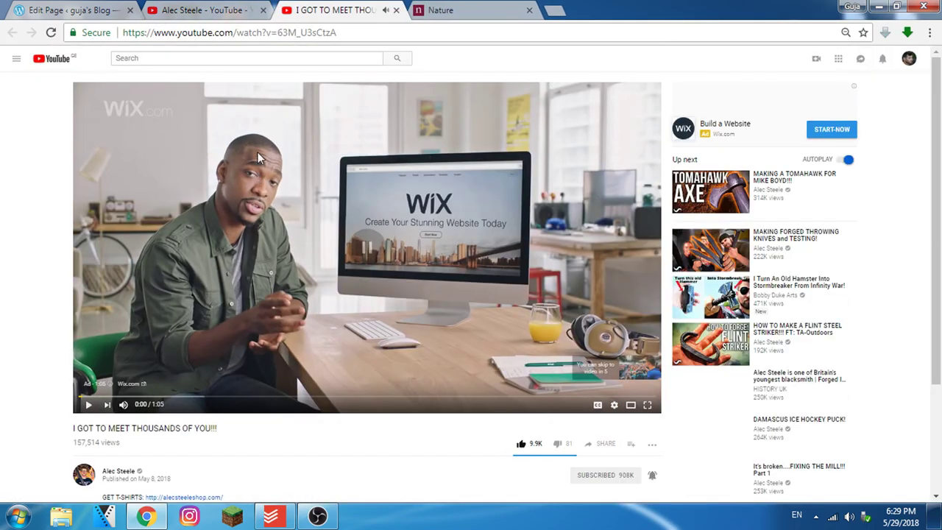
Embed the copied video in the empty body of the "ვიდეოები" page and place the cursor below it
click(176, 10)
click(82, 9)
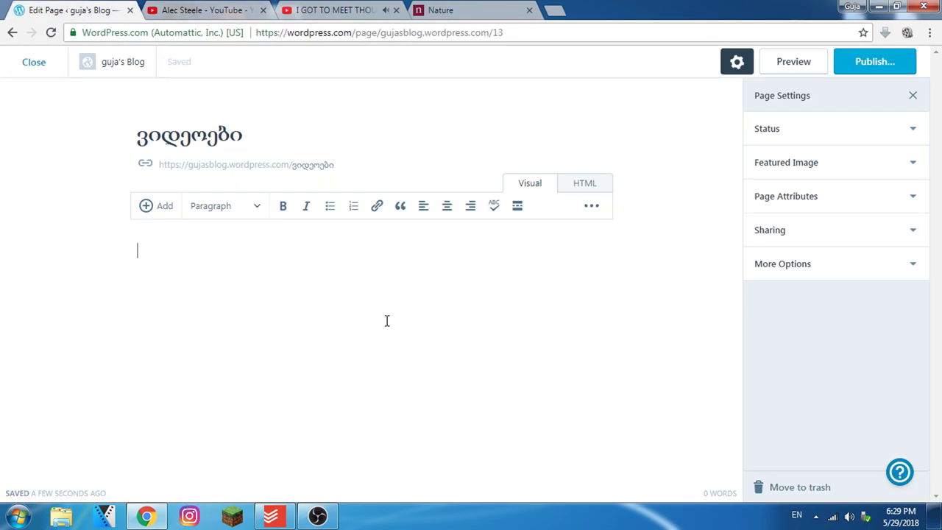
key(ctrl+v)
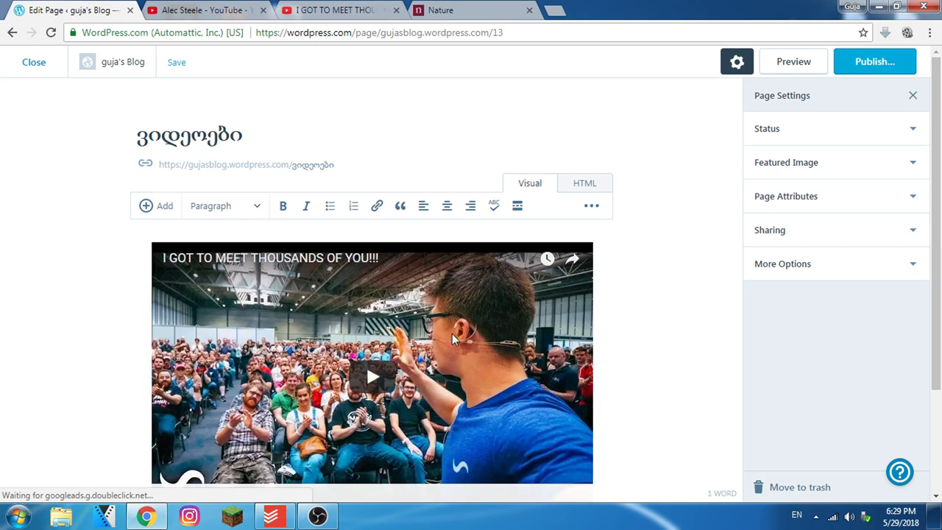
click(601, 396)
click(614, 418)
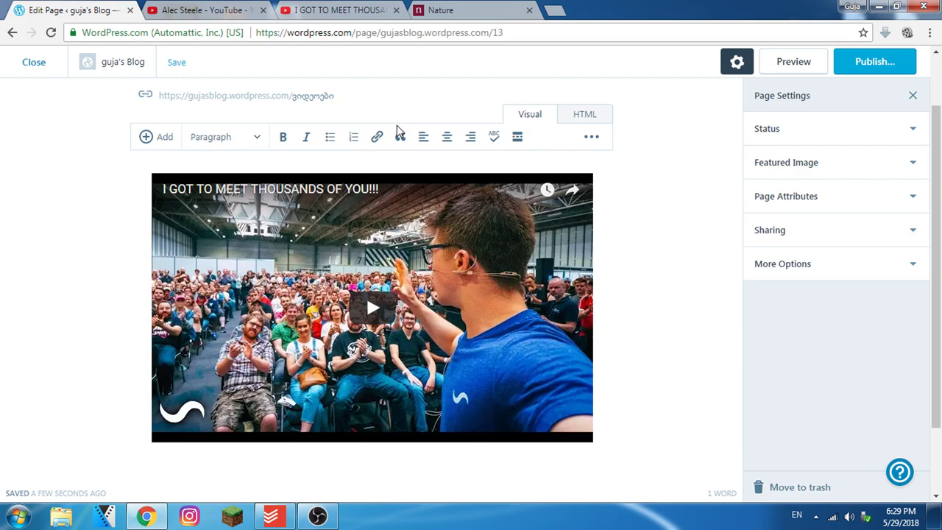
Open the channel's video "MAKING A KNIFE WITH NO POWER TOOLS!!! PART 4", copy its address and return to the page editor
click(304, 7)
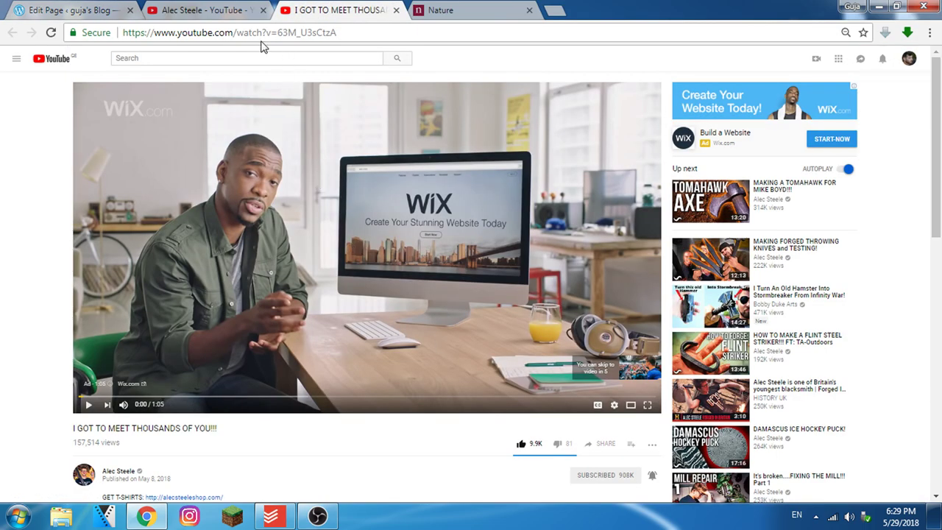
key(ctrl+w)
key(ctrl+shift+Tab)
scroll(573, 291, down, 2)
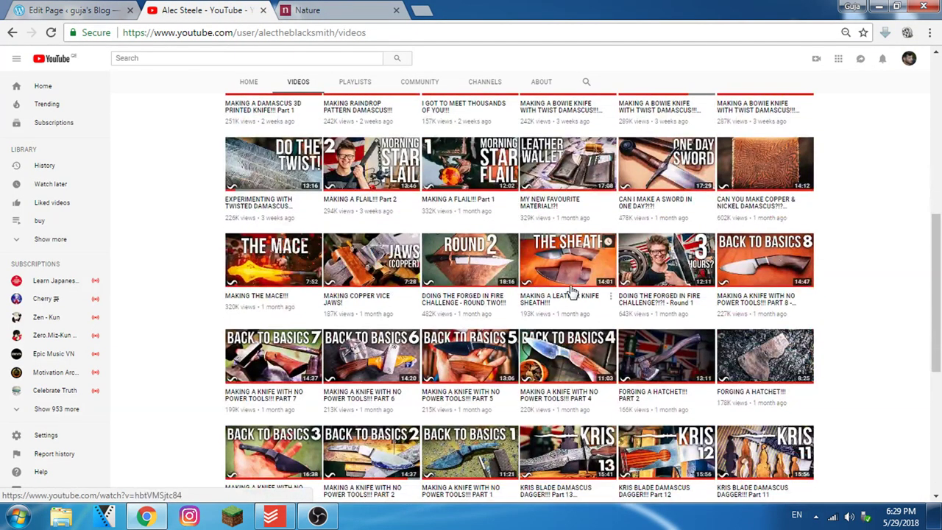
click(571, 371)
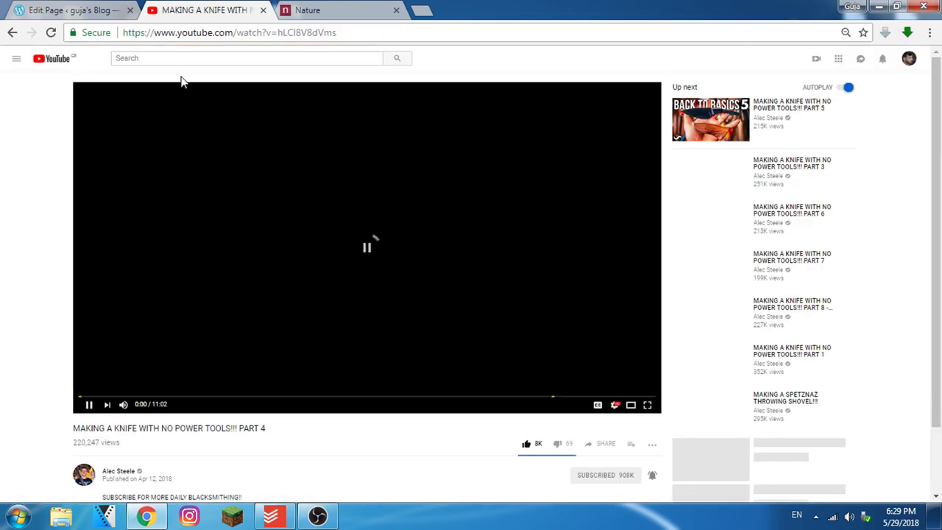
key(ctrl+w)
key(ctrl+shift+Tab)
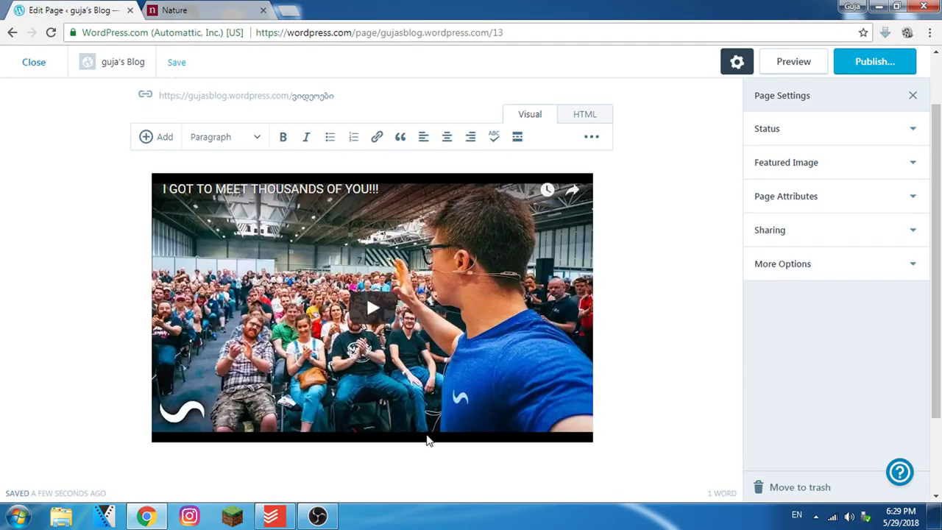
Embed the copied knife-making video below the first one and check both videos on the page
key(ctrl+v)
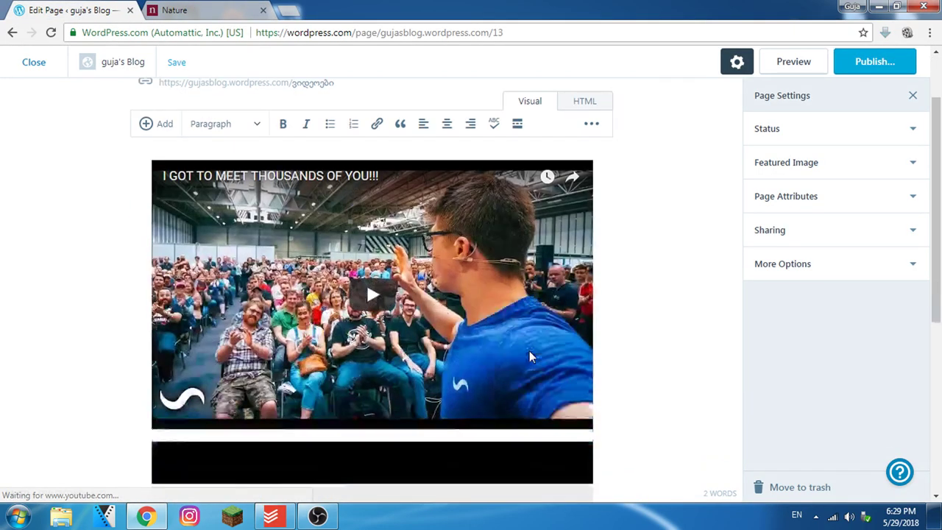
scroll(529, 357, down, 4)
scroll(501, 367, up, 3)
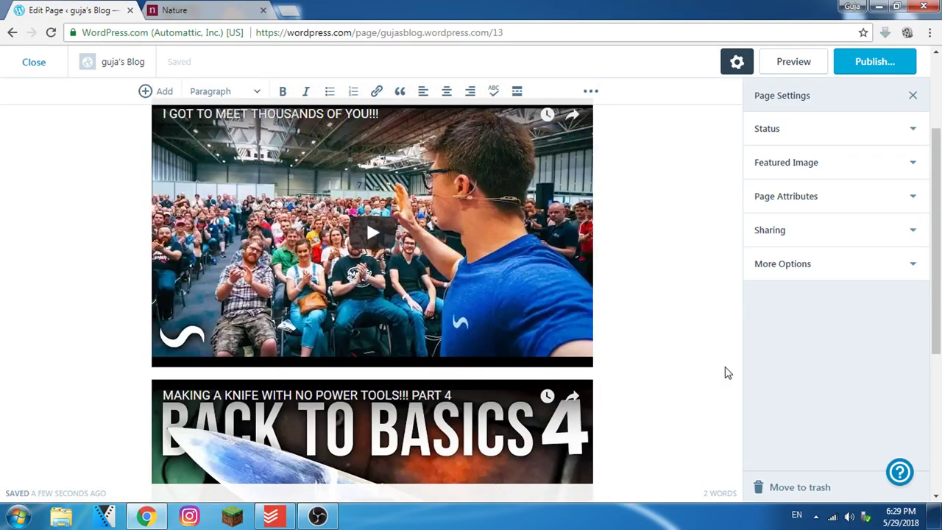
scroll(618, 316, up, 2)
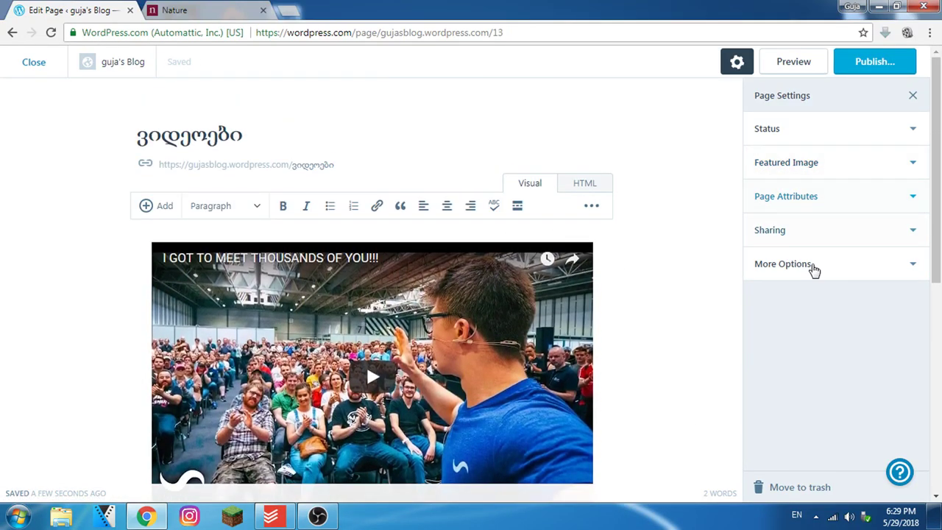
Examine the page's Featured Image setting and More Options, including slug, excerpt, location and discussion
click(822, 163)
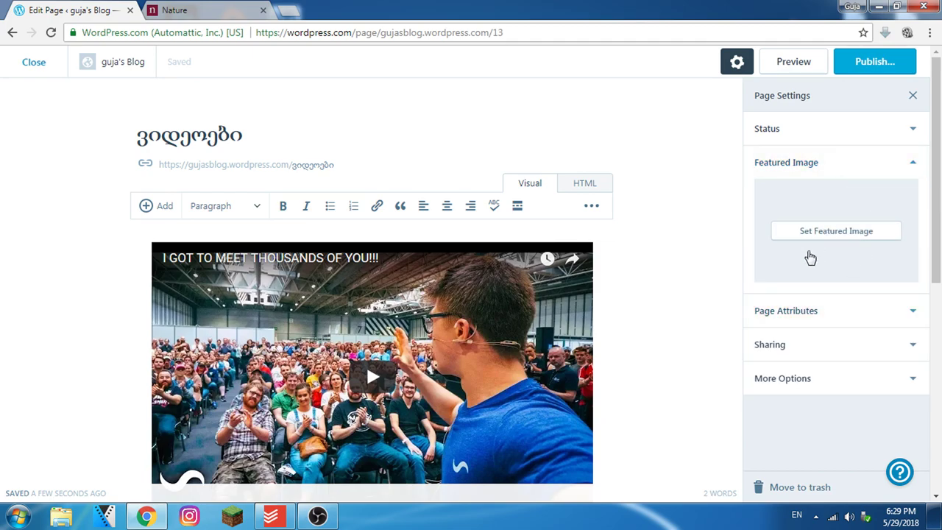
drag(249, 135, 133, 145)
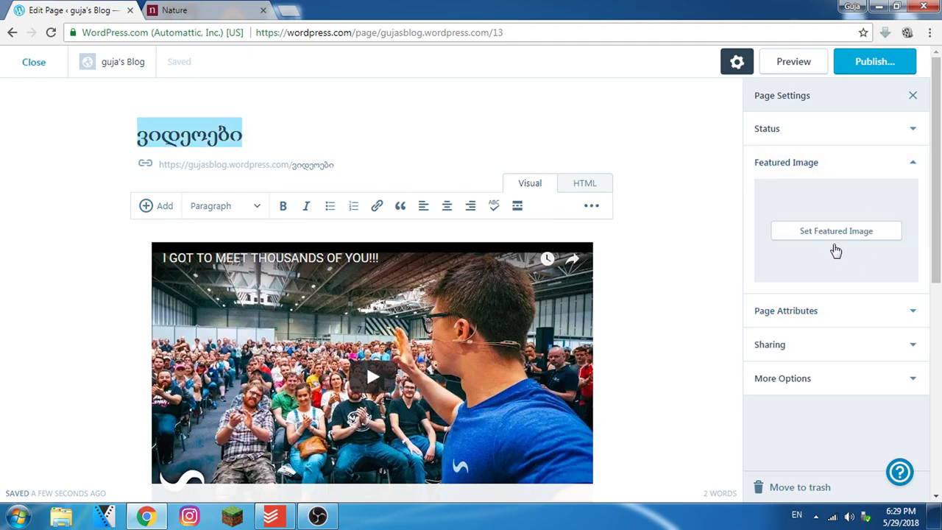
scroll(667, 330, down, 1)
click(896, 171)
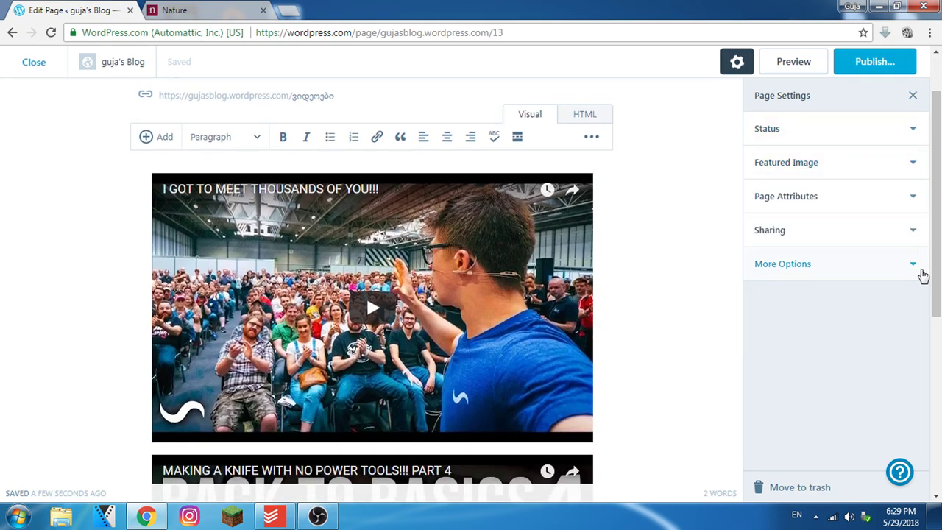
click(857, 267)
scroll(814, 240, down, 2)
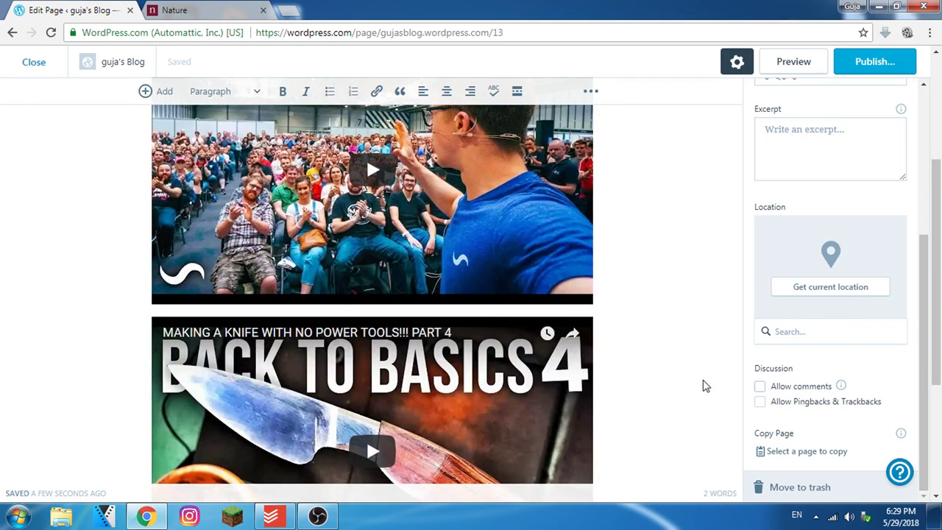
scroll(702, 346, up, 3)
scroll(794, 170, up, 3)
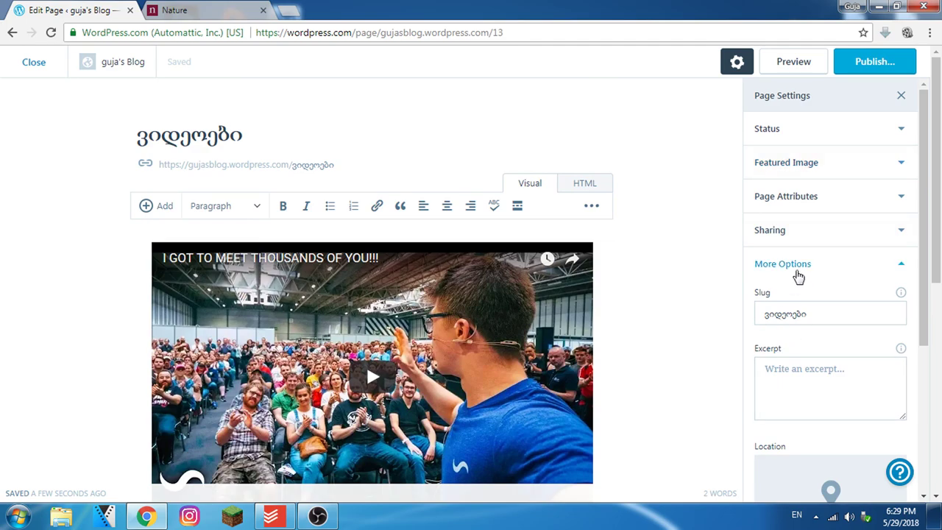
click(799, 276)
Publish the "ვიდეოები" page as public and go to the blog's front page
click(873, 65)
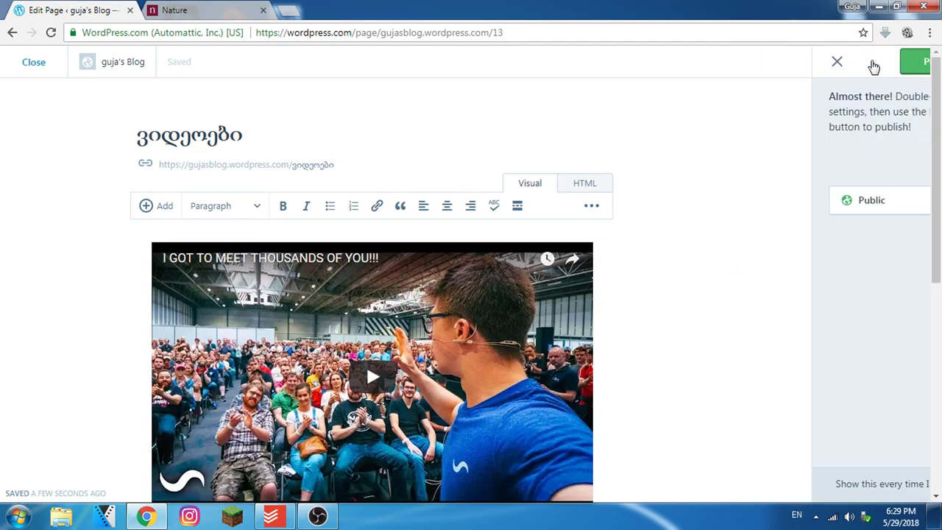
click(871, 65)
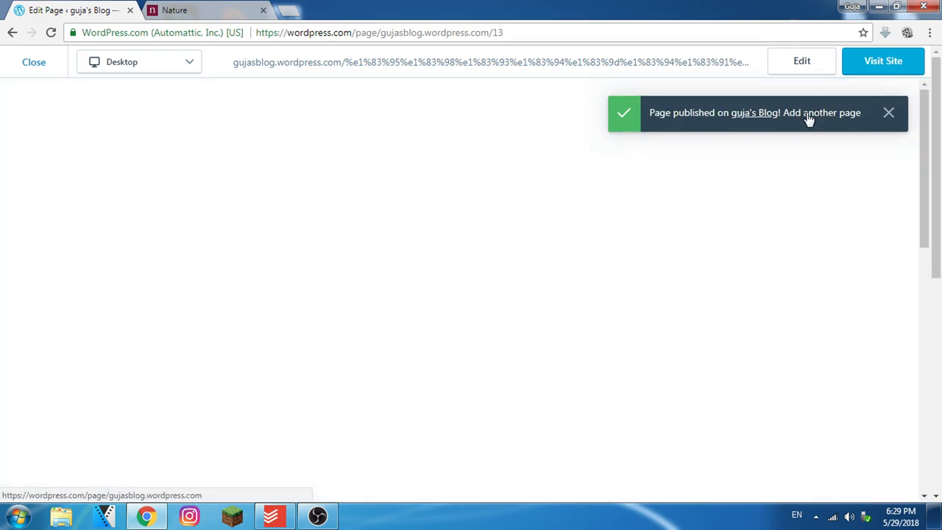
click(40, 67)
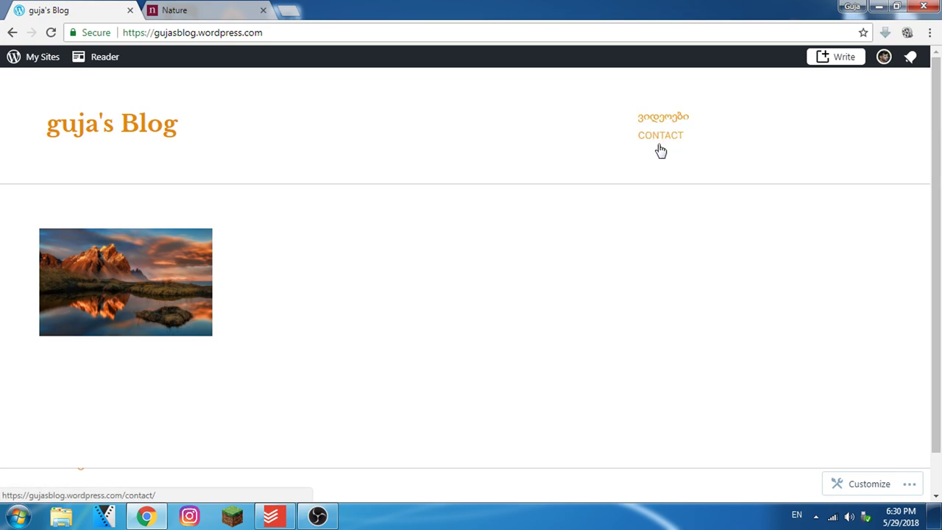
Open the blog's Contact page for editing from the list of published site pages
click(36, 65)
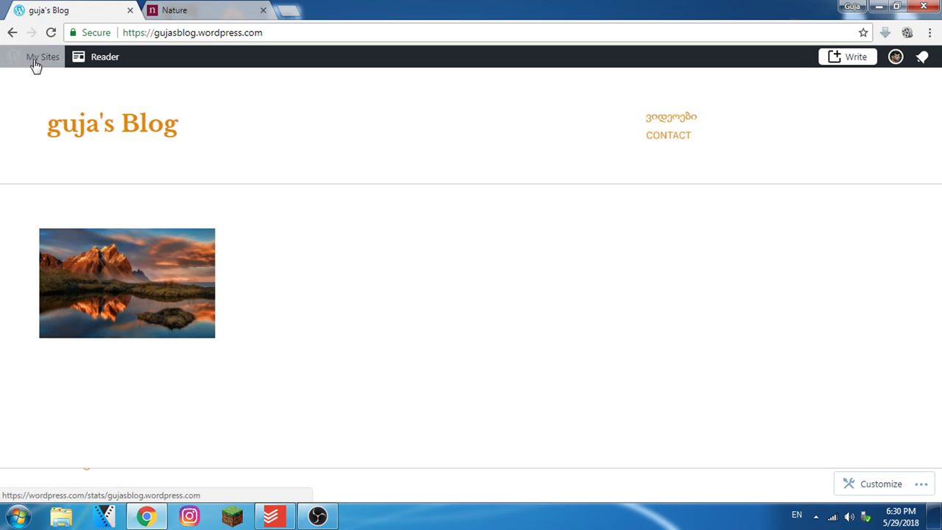
scroll(128, 309, down, 2)
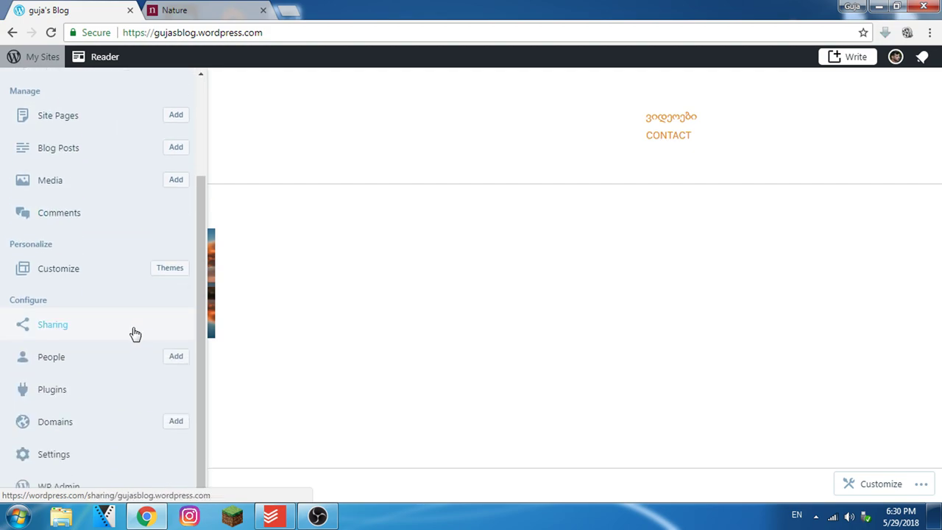
click(64, 124)
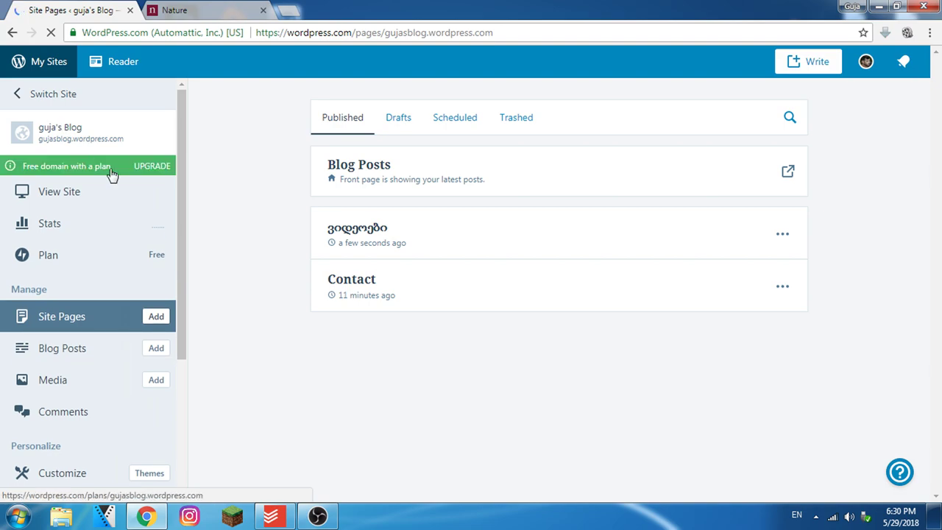
click(783, 288)
click(687, 326)
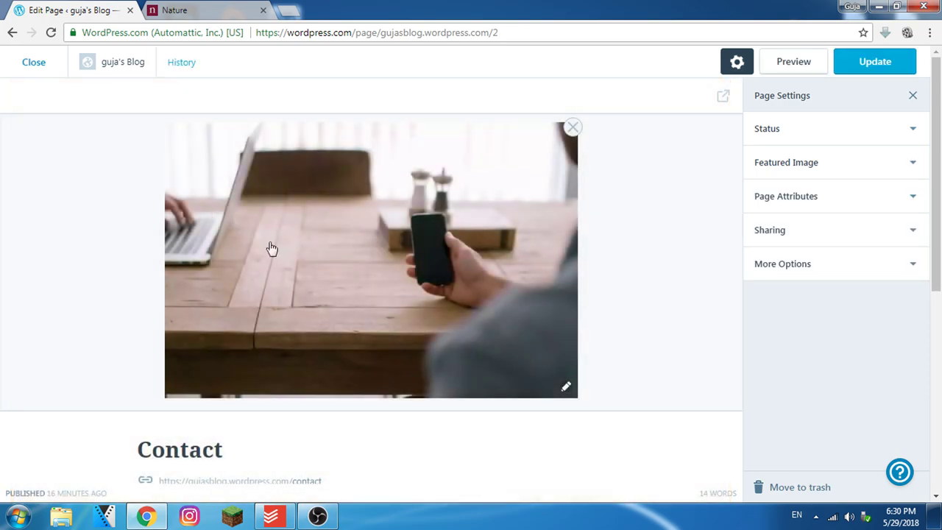
Retitle the Contact page as "კონტაქტი", update it and go to the blog's front page
drag(225, 455, 138, 451)
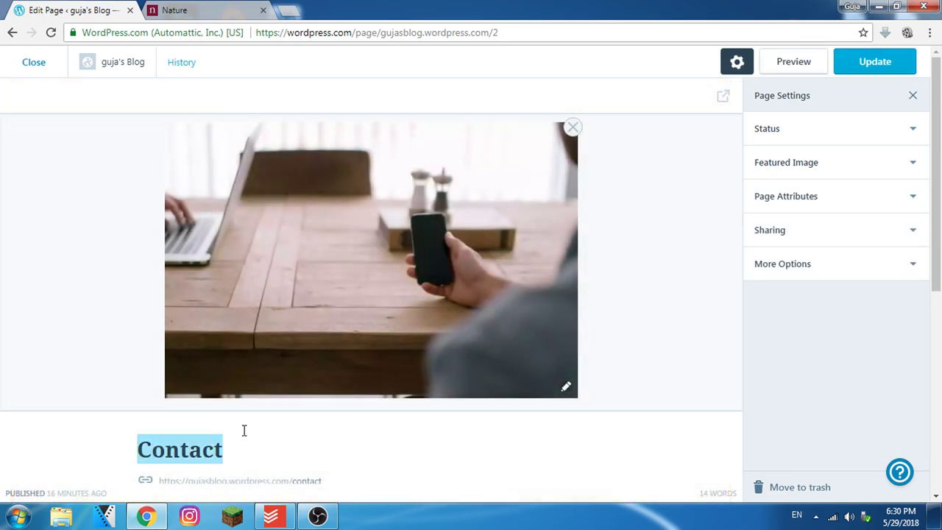
scroll(287, 397, down, 3)
text(k)
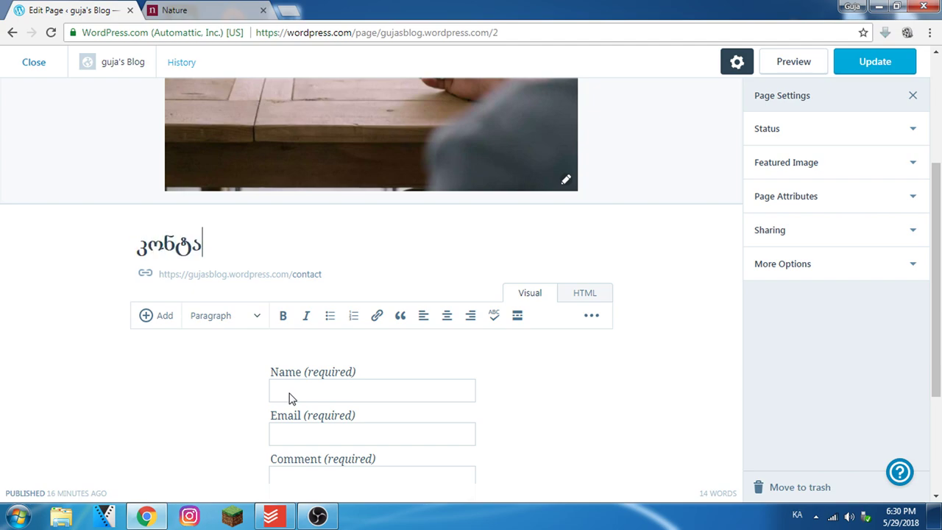
scroll(496, 351, down, 2)
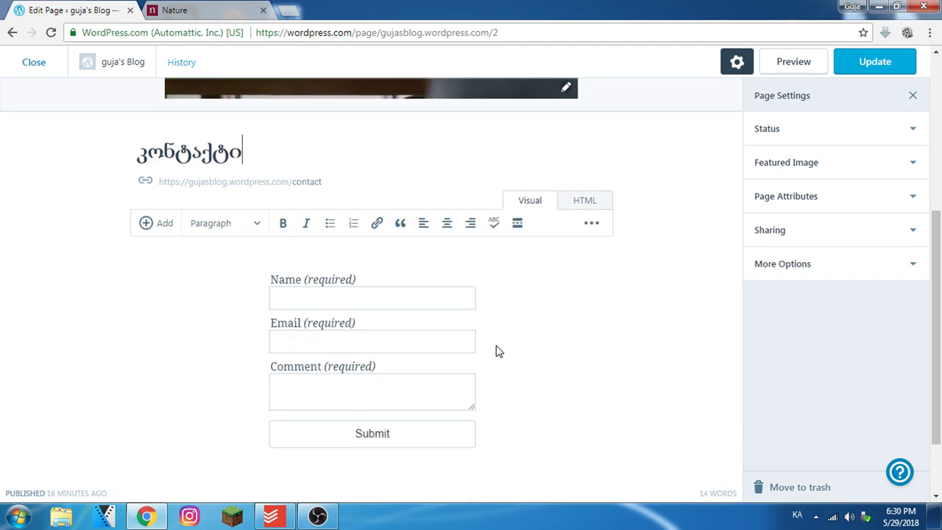
scroll(532, 368, up, 1)
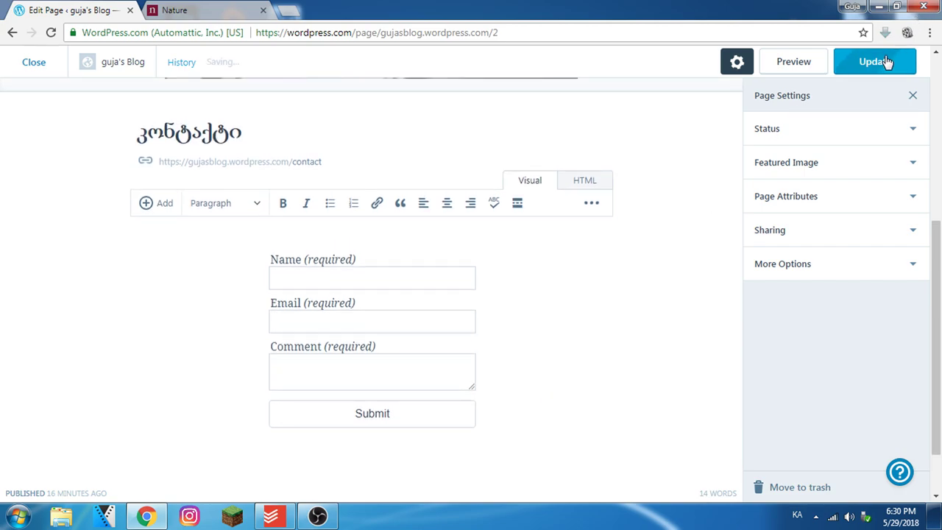
click(887, 61)
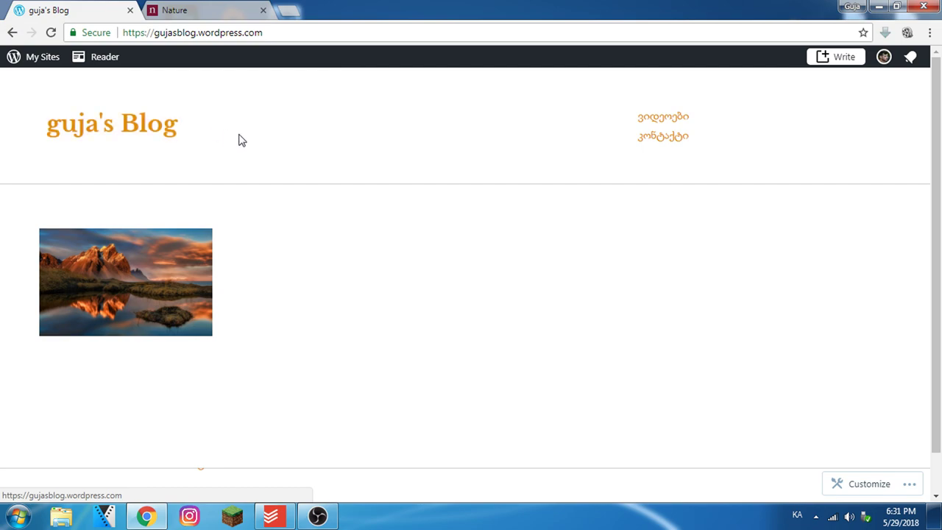
Start a new blog post and title it "პარკური"
scroll(321, 263, down, 1)
mouse_move(190, 302)
scroll(190, 301, up, 1)
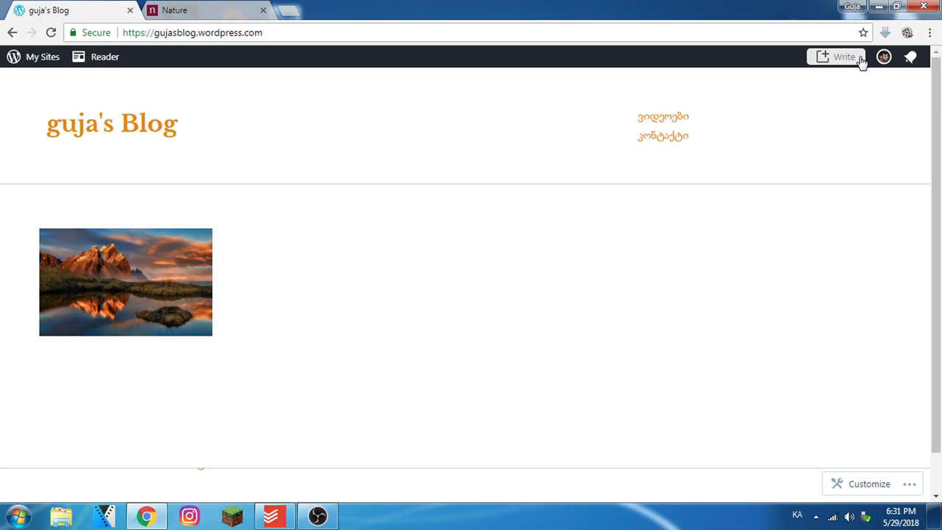
click(835, 57)
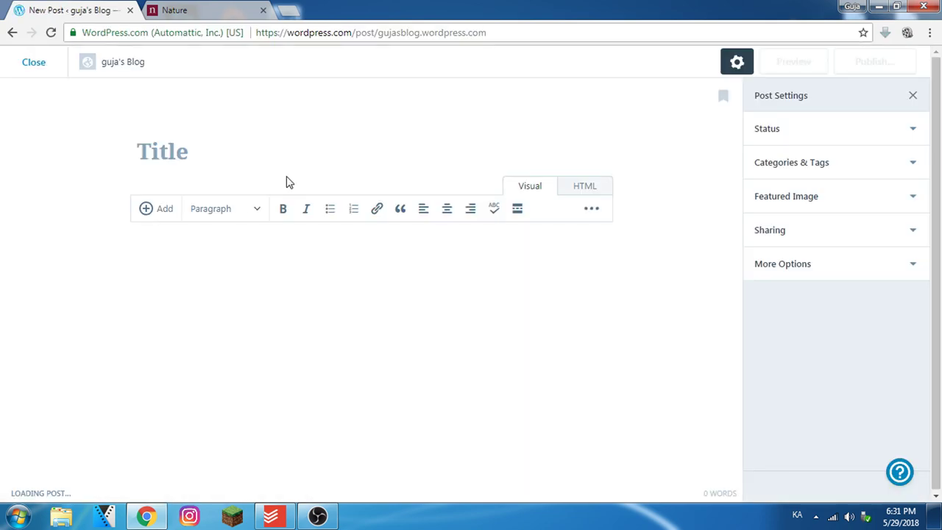
text(პარკური)
Copy the text above the history section of the Georgian Wikipedia article "პარკური" into the post's body
key(ctrl+t)
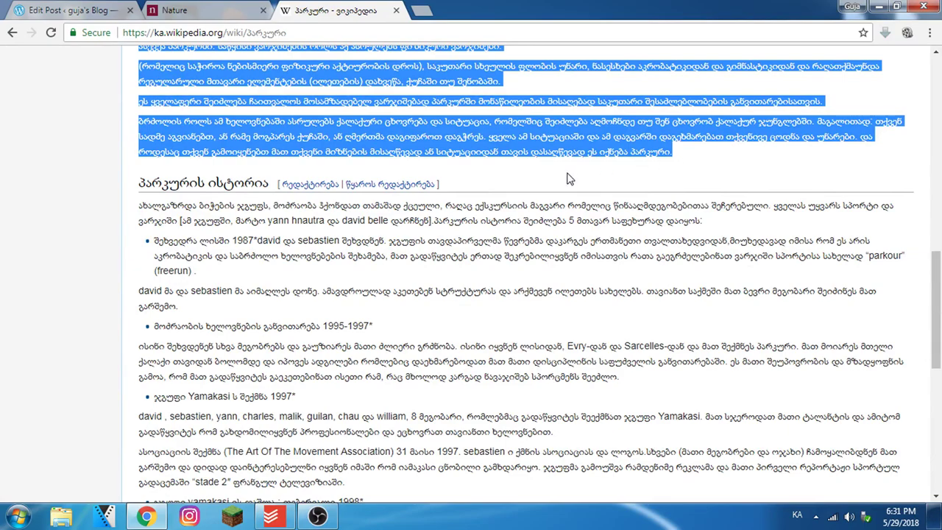
key(ctrl+w)
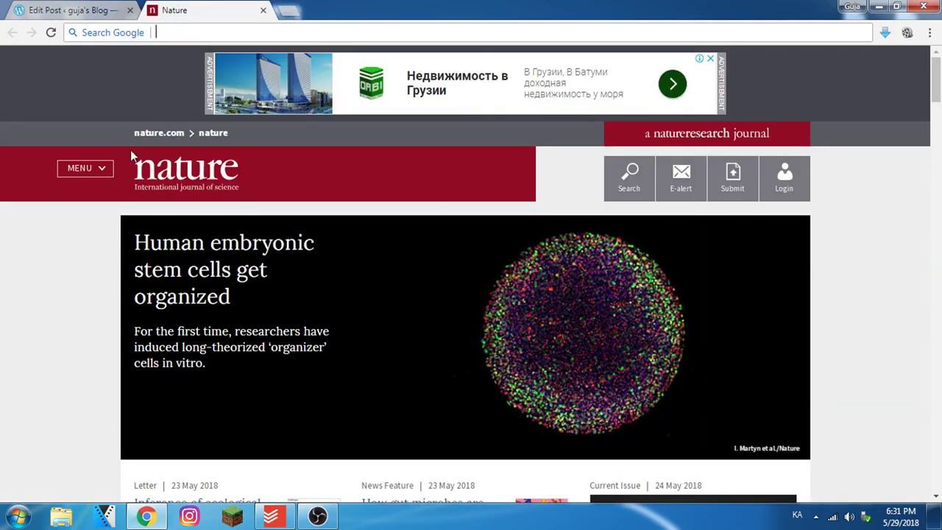
key(ctrl+shift+Tab)
key(ctrl+v)
scroll(287, 309, down, 6)
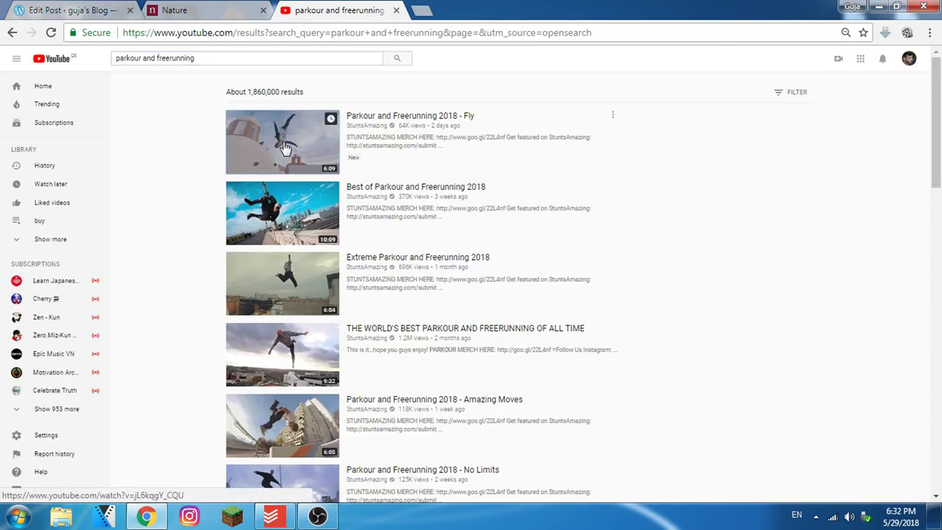
Copy the address of the YouTube video "Parkour and Freerunning 2018 - Fly" and embed it above the post's first paragraph
click(283, 141)
click(295, 63)
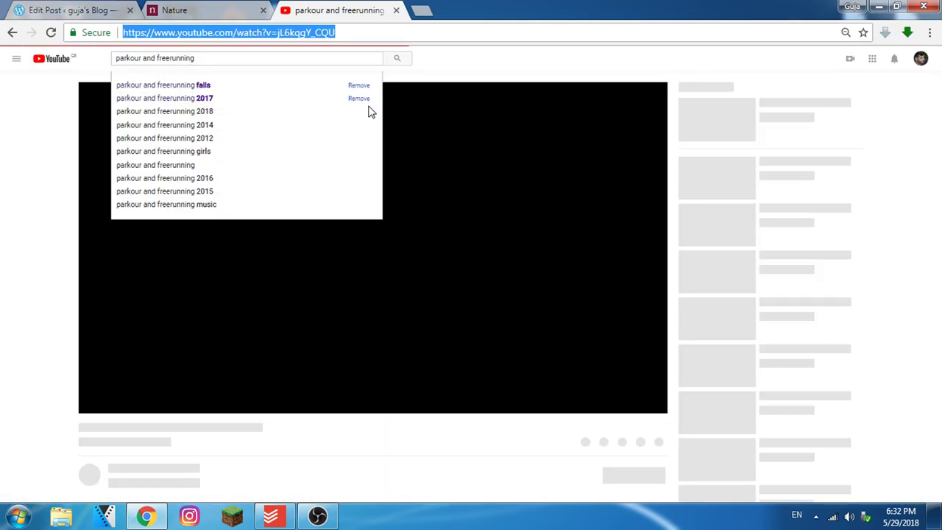
key(ctrl+1)
scroll(326, 405, up, 10)
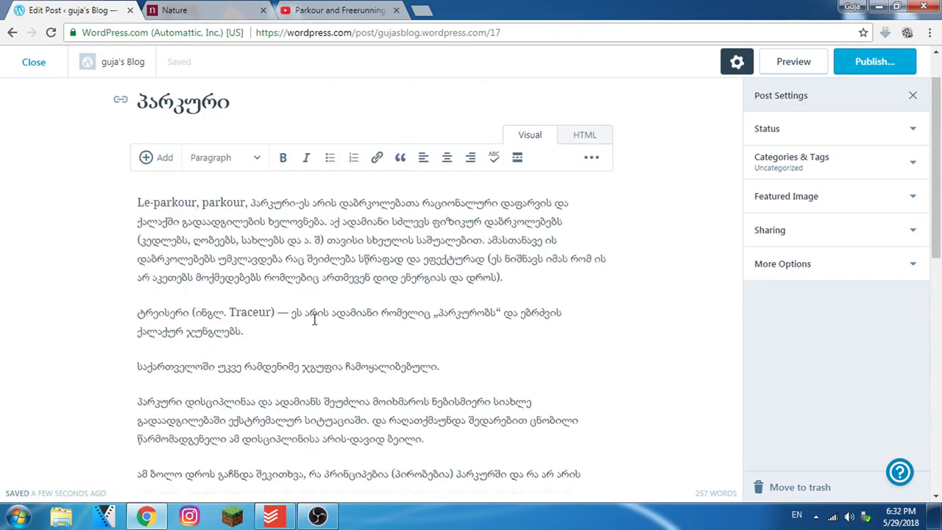
click(137, 253)
key(Return)
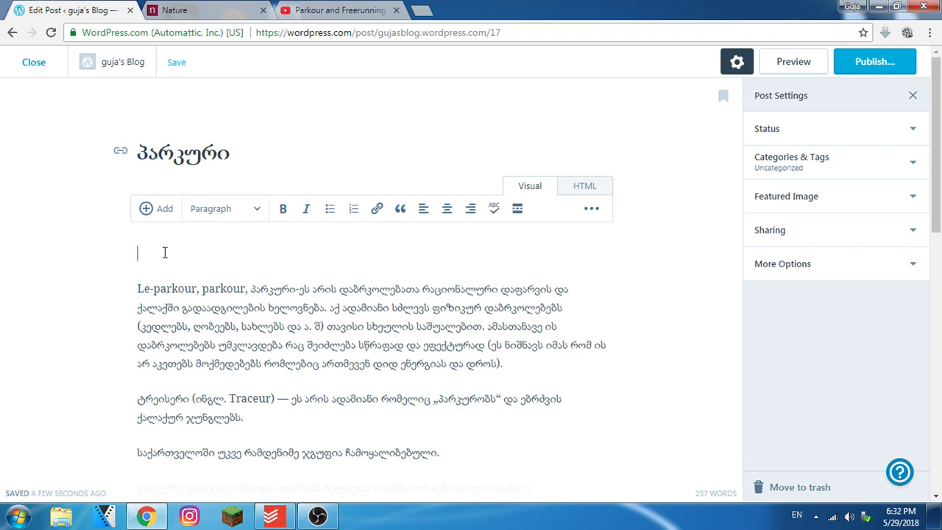
text(https://www.youtube.com/watch?v=jLkkgiU_CQ0)
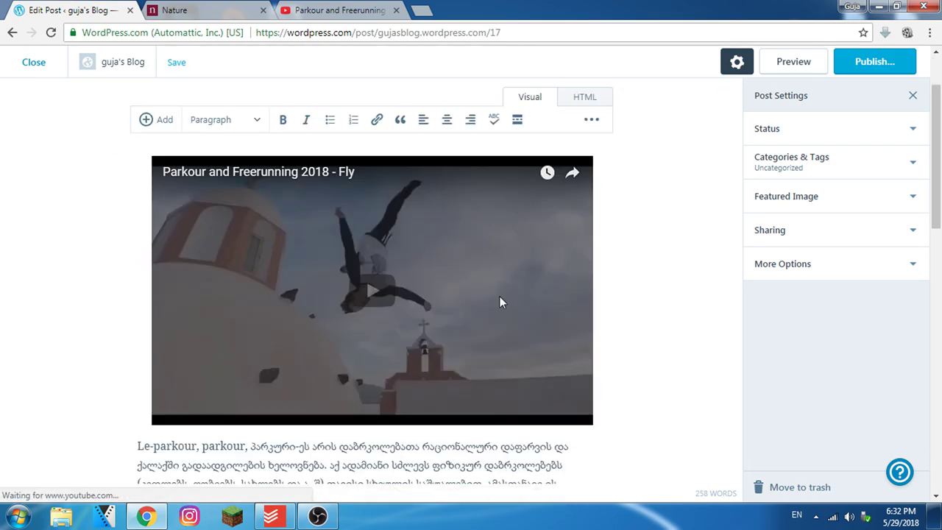
Make room for an image below the post's last paragraph, and find a Google Images "parkour" picture of a man leaping beside a river bridge
scroll(500, 301, down, 4)
scroll(486, 316, down, 10)
click(284, 370)
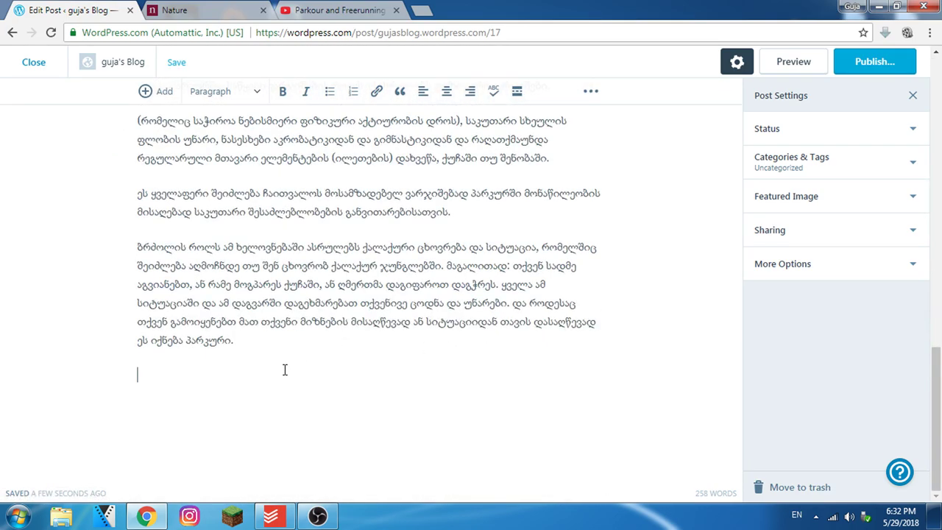
click(343, 7)
click(302, 35)
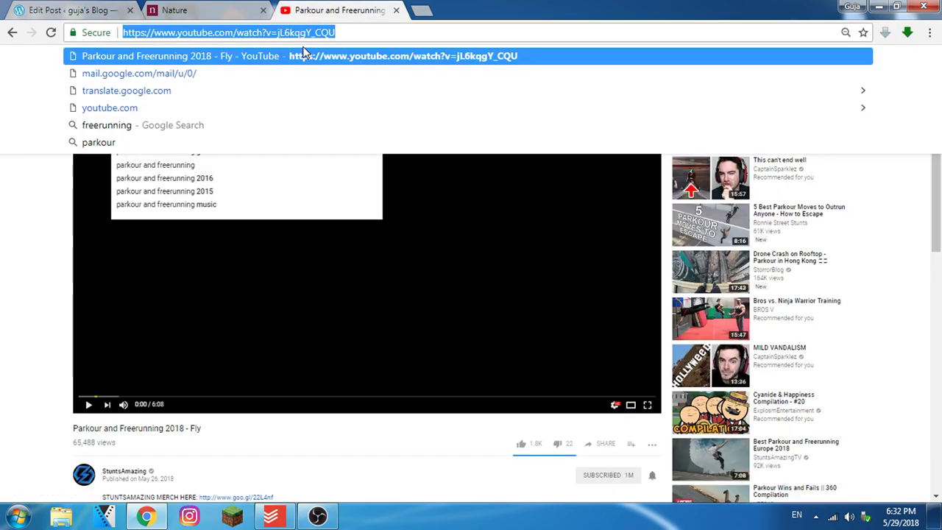
text(parkour)
key(Return)
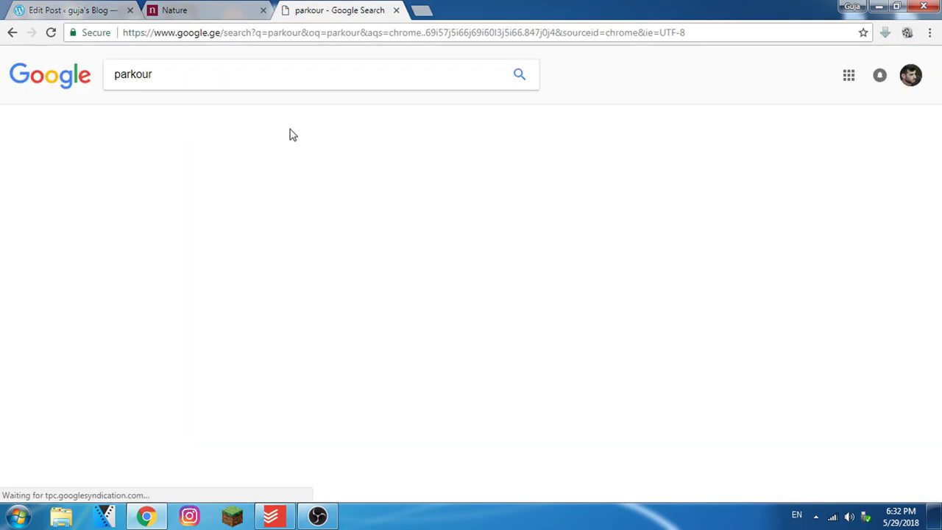
click(162, 114)
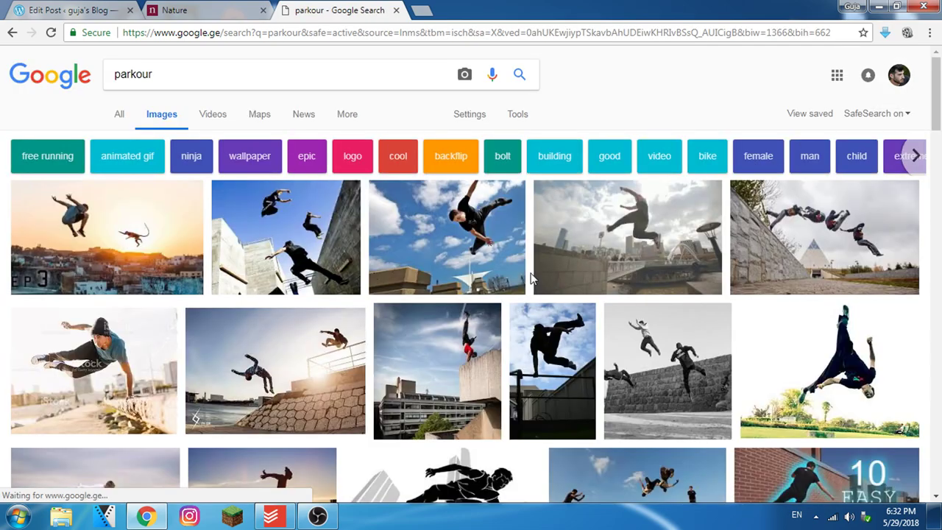
click(638, 234)
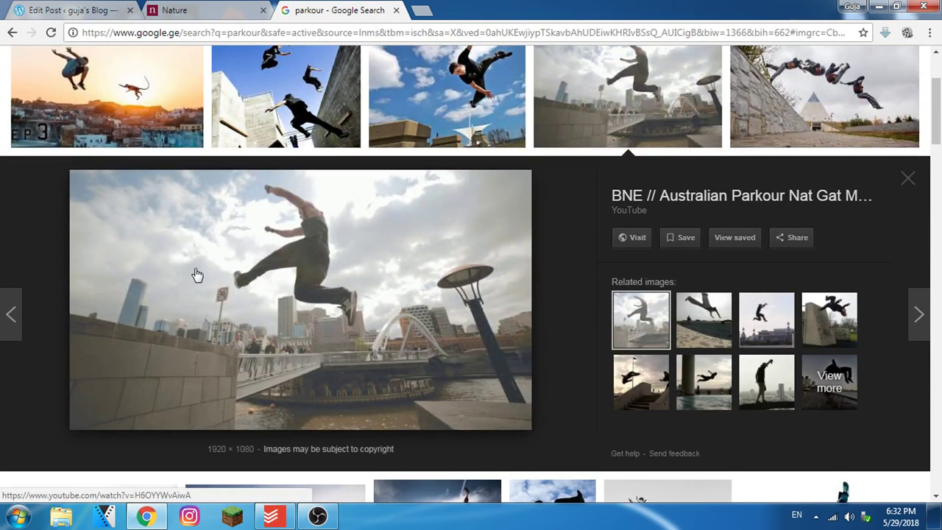
Copy the leaping-man picture and paste it below the last paragraph of the post
right_click(223, 258)
click(297, 415)
click(89, 10)
key(ctrl+v)
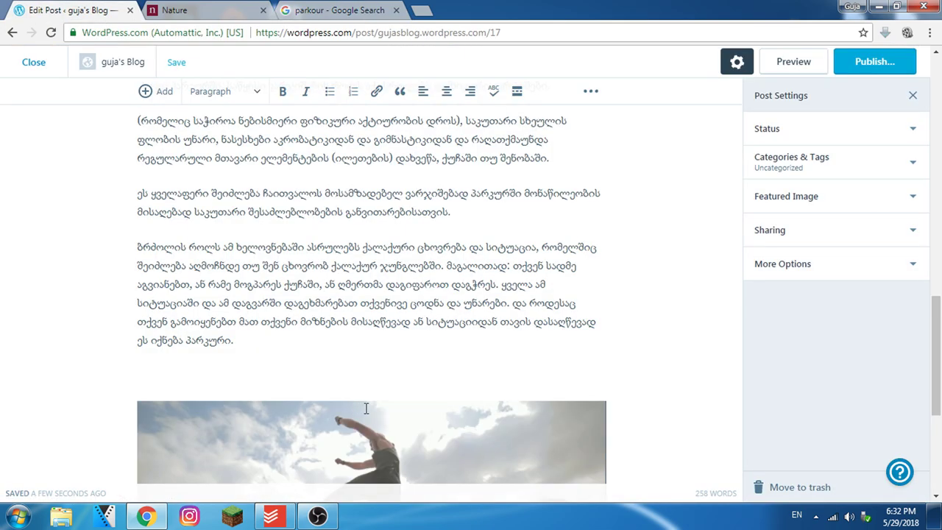
scroll(307, 263, down, 3)
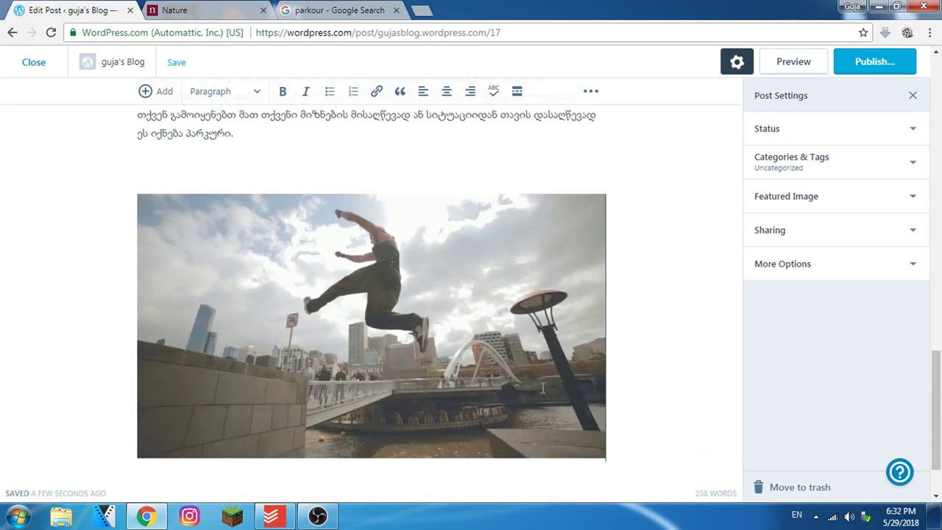
Check the embedded video, text and picture throughout the post in the editor
scroll(574, 341, up, 10)
scroll(565, 323, down, 3)
scroll(556, 334, down, 5)
scroll(543, 354, down, 5)
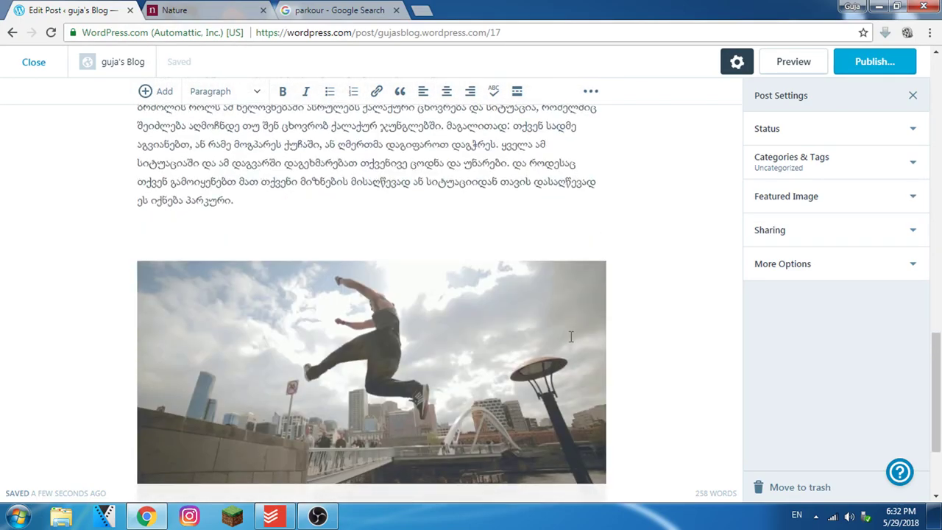
scroll(562, 294, up, 10)
scroll(562, 294, up, 4)
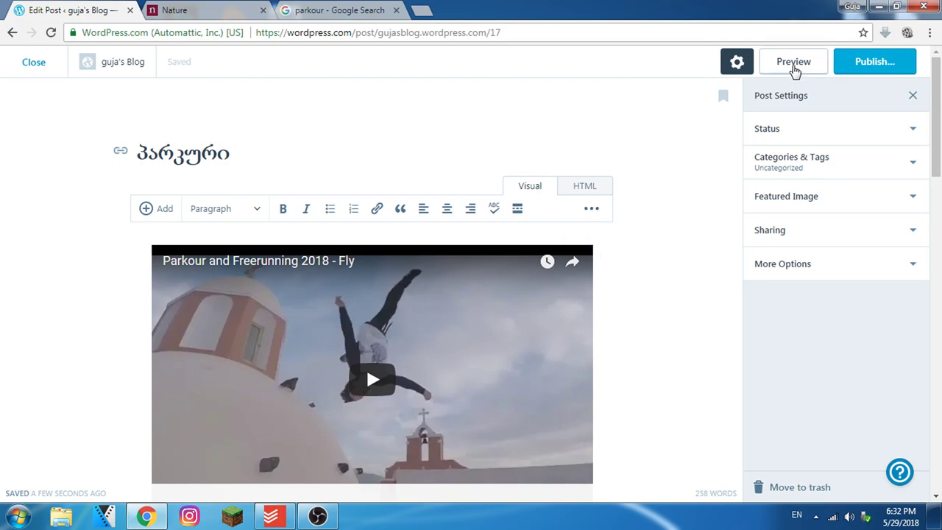
Preview the "პარკური" post in the desktop view and examine its header image, text and closing picture
click(793, 62)
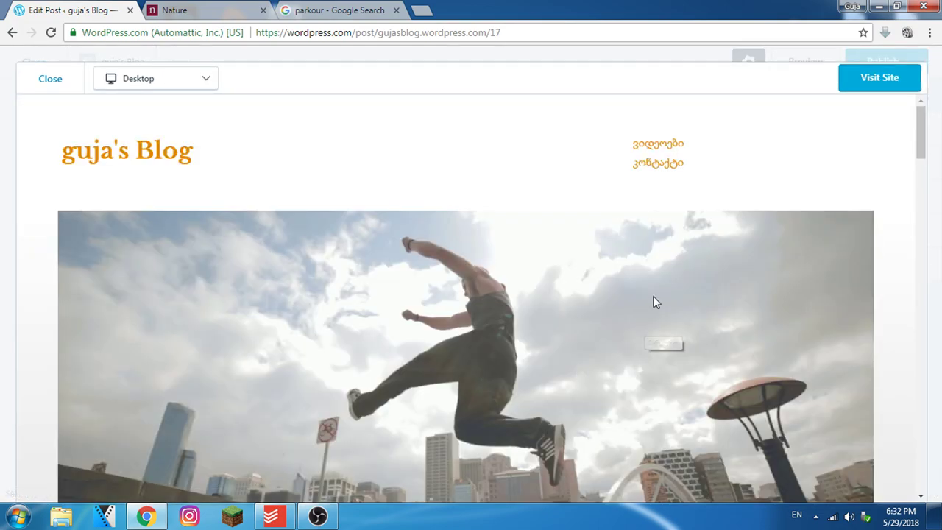
scroll(652, 301, down, 5)
scroll(633, 321, up, 3)
scroll(624, 319, down, 3)
scroll(625, 321, down, 15)
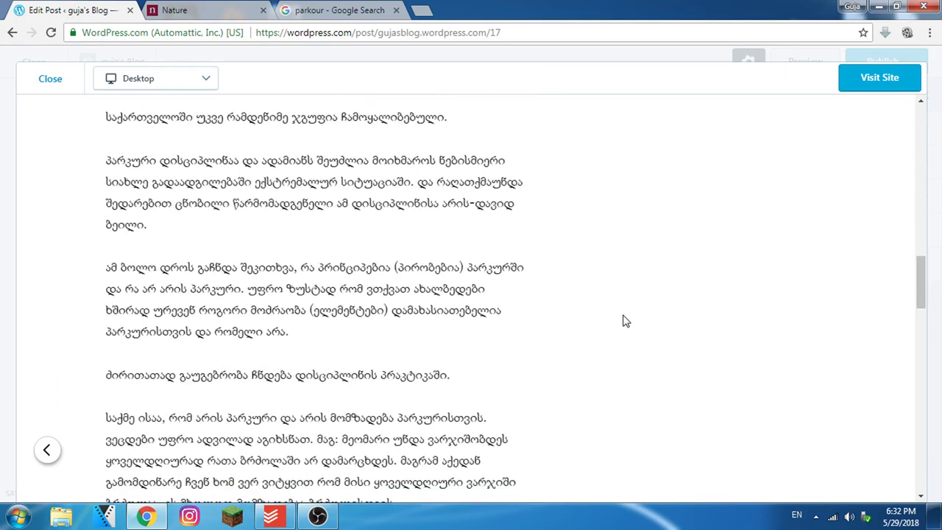
scroll(580, 339, up, 5)
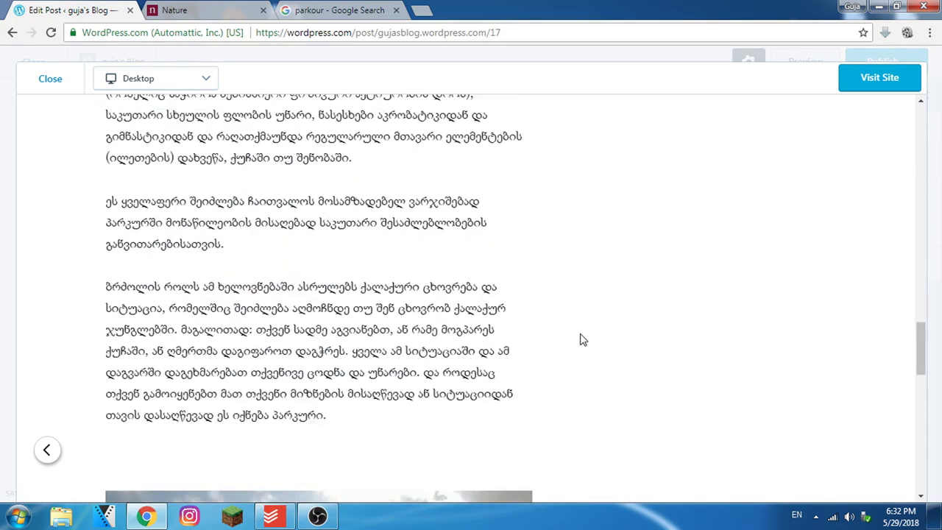
scroll(287, 393, down, 6)
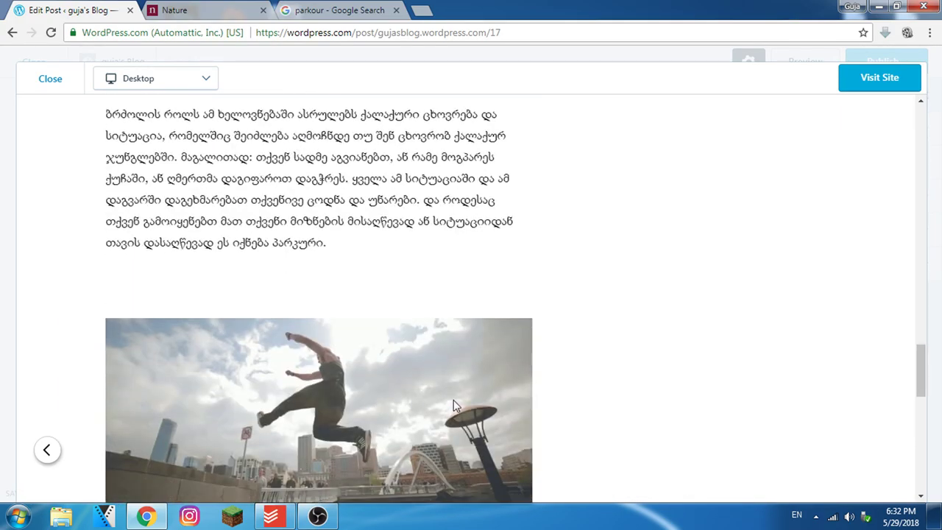
scroll(454, 405, up, 20)
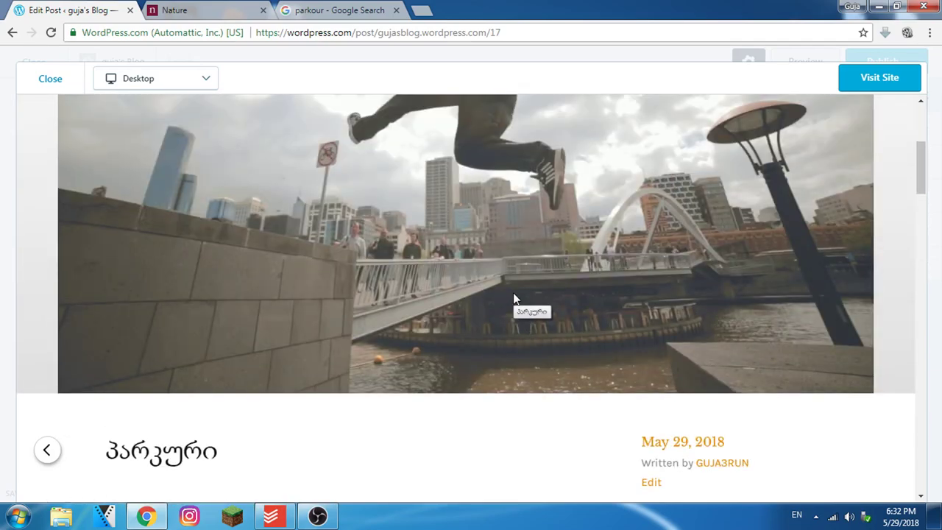
scroll(513, 292, up, 4)
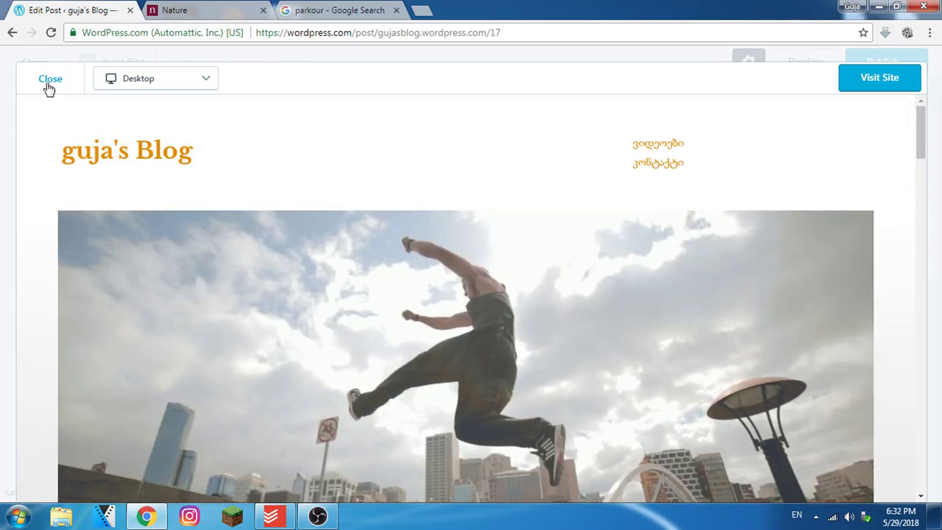